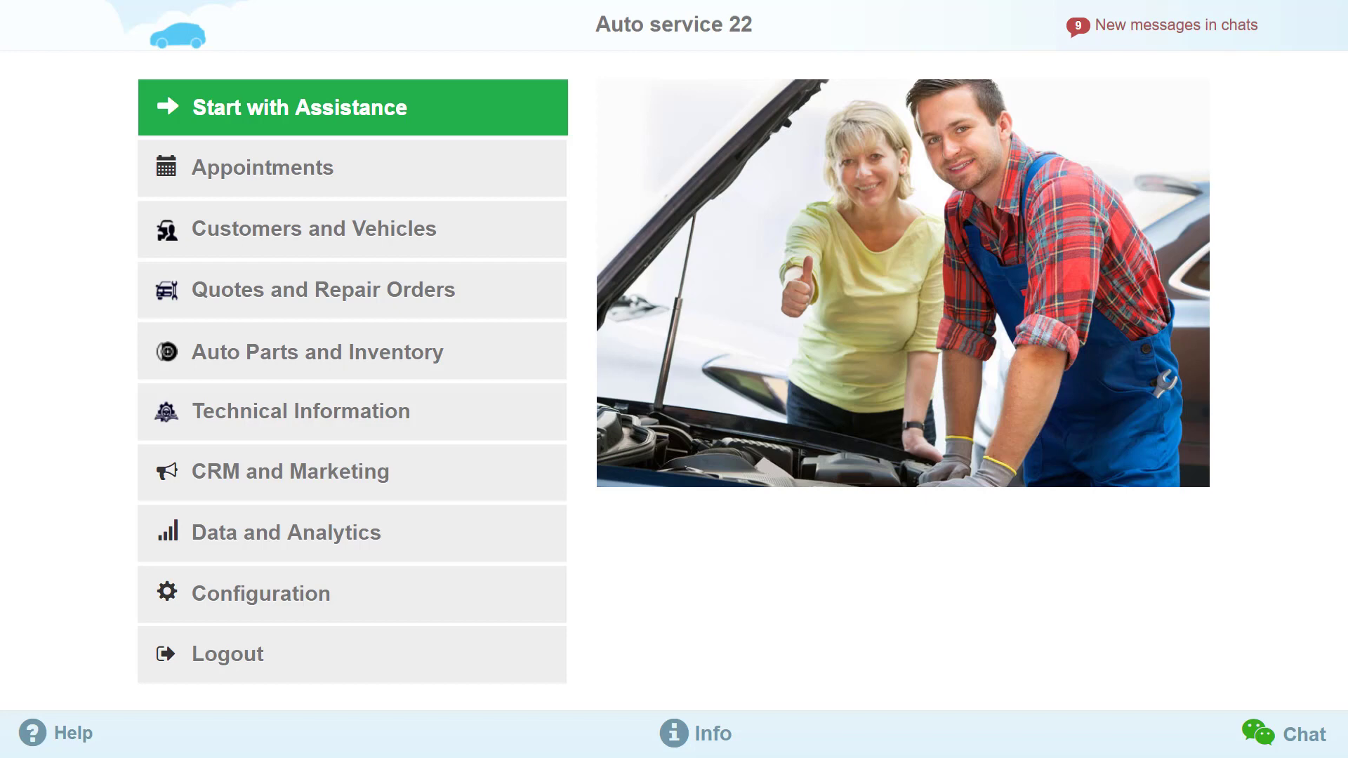
Open the Shop Suppliers settings in the financial configuration and expand the Nexpart / WHI supplier group
click(476, 593)
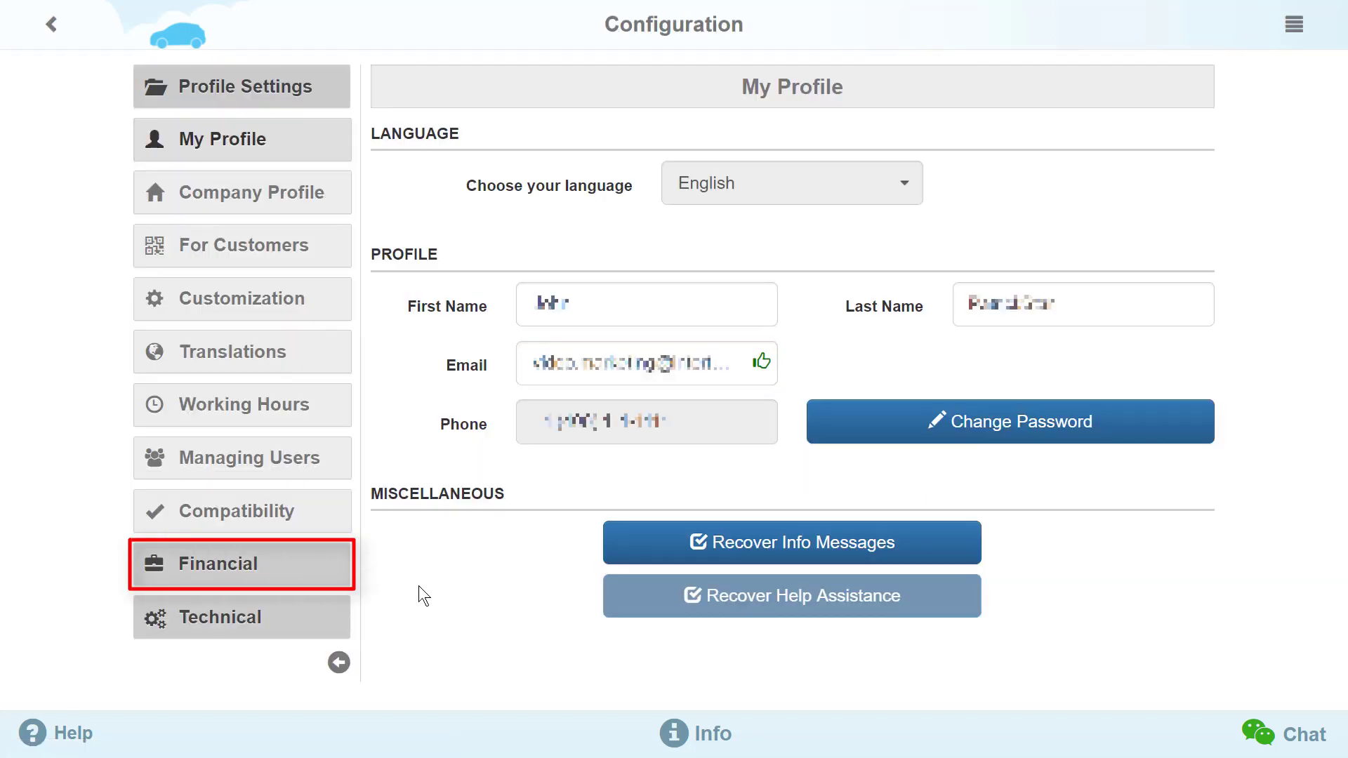
click(279, 584)
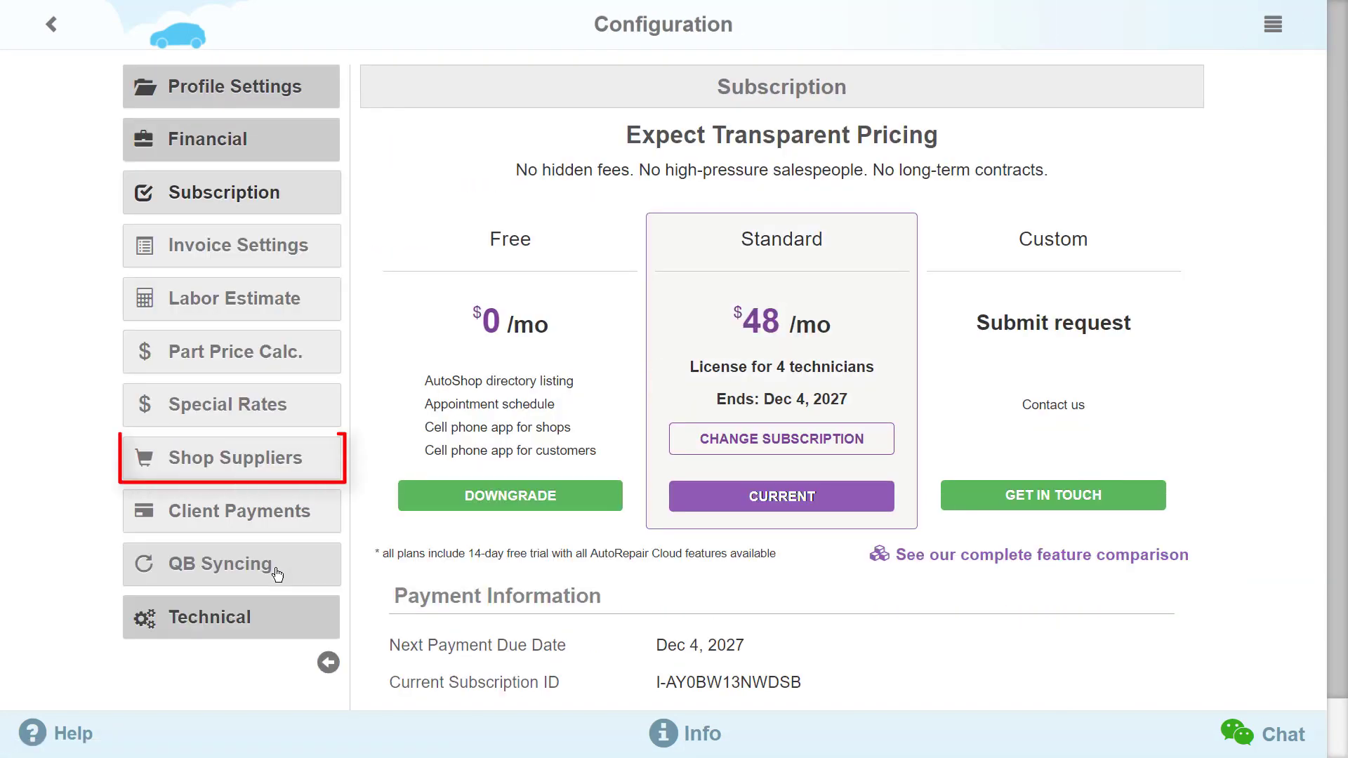
click(256, 456)
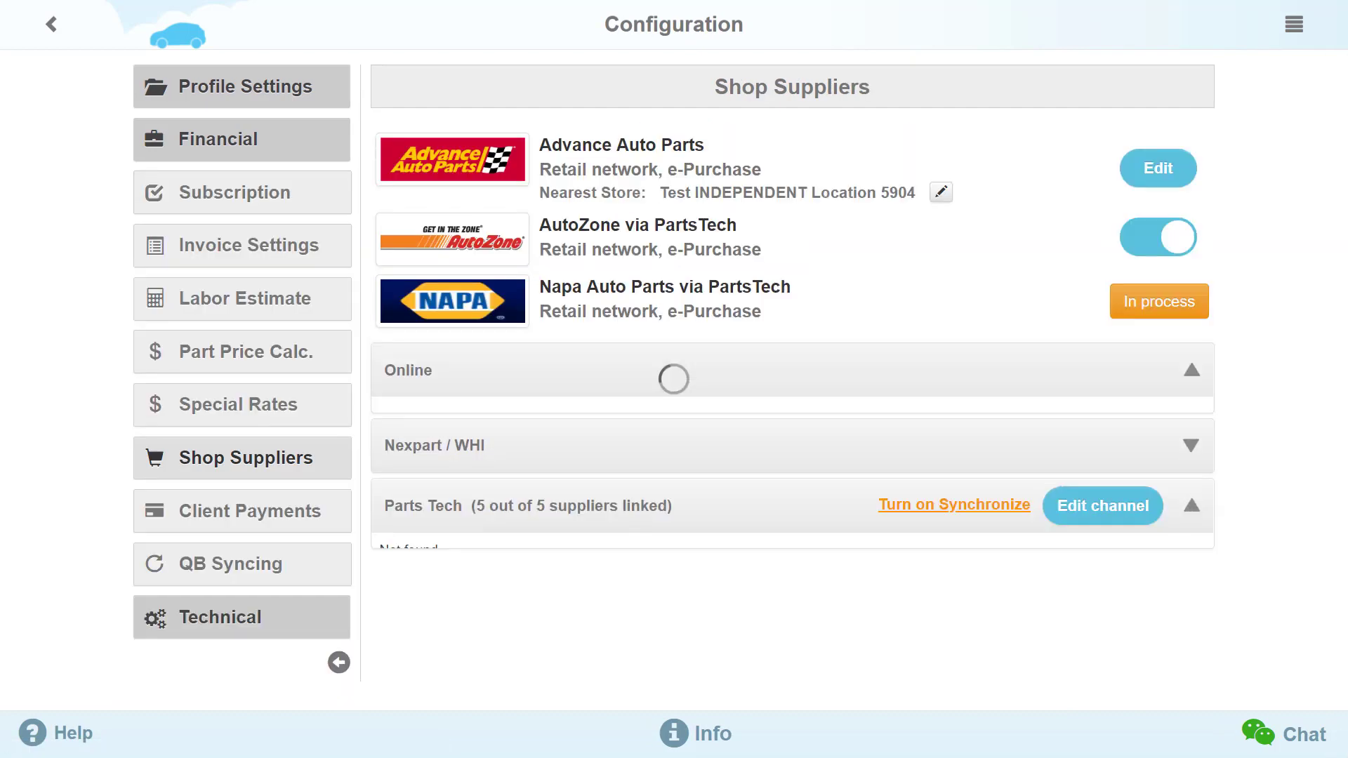
drag(1340, 391, 1341, 611)
click(813, 469)
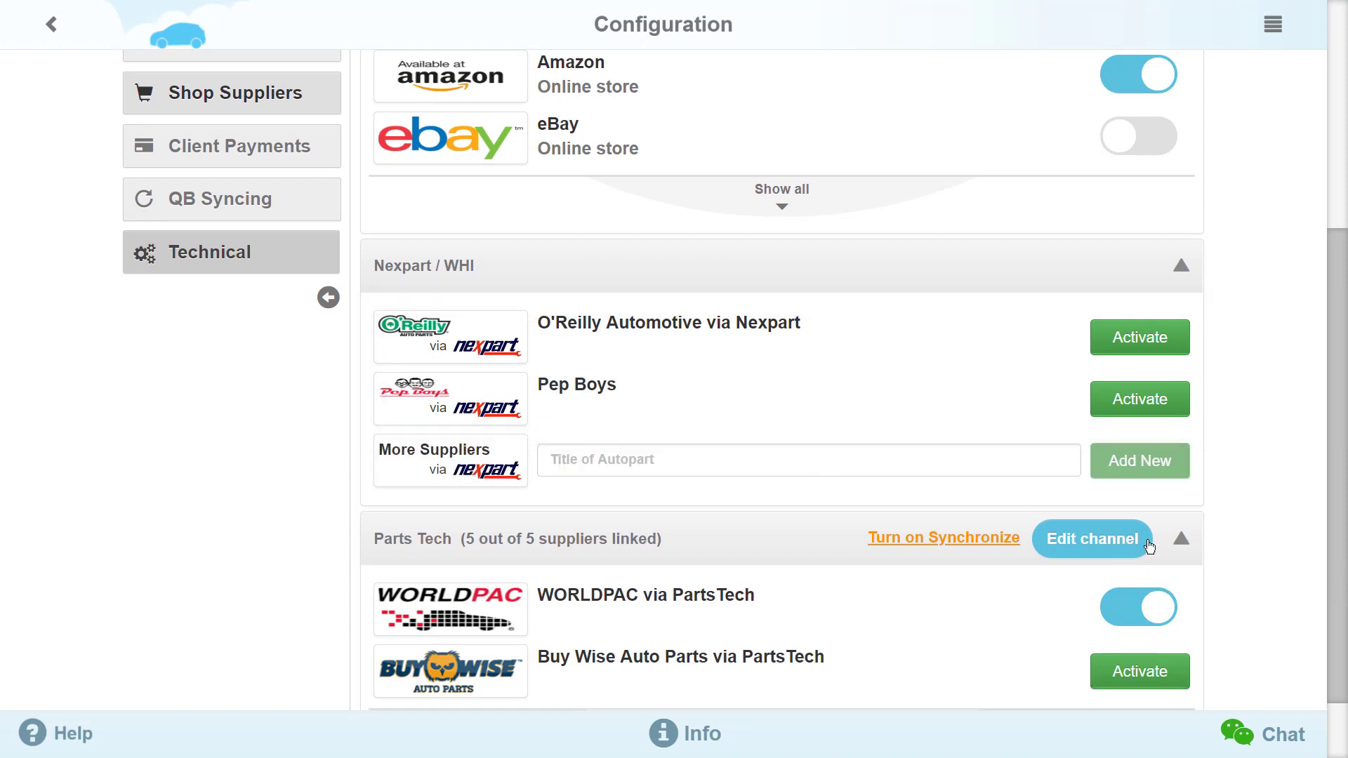
Add a new Nexpart supplier titled "My Shope"
click(715, 456)
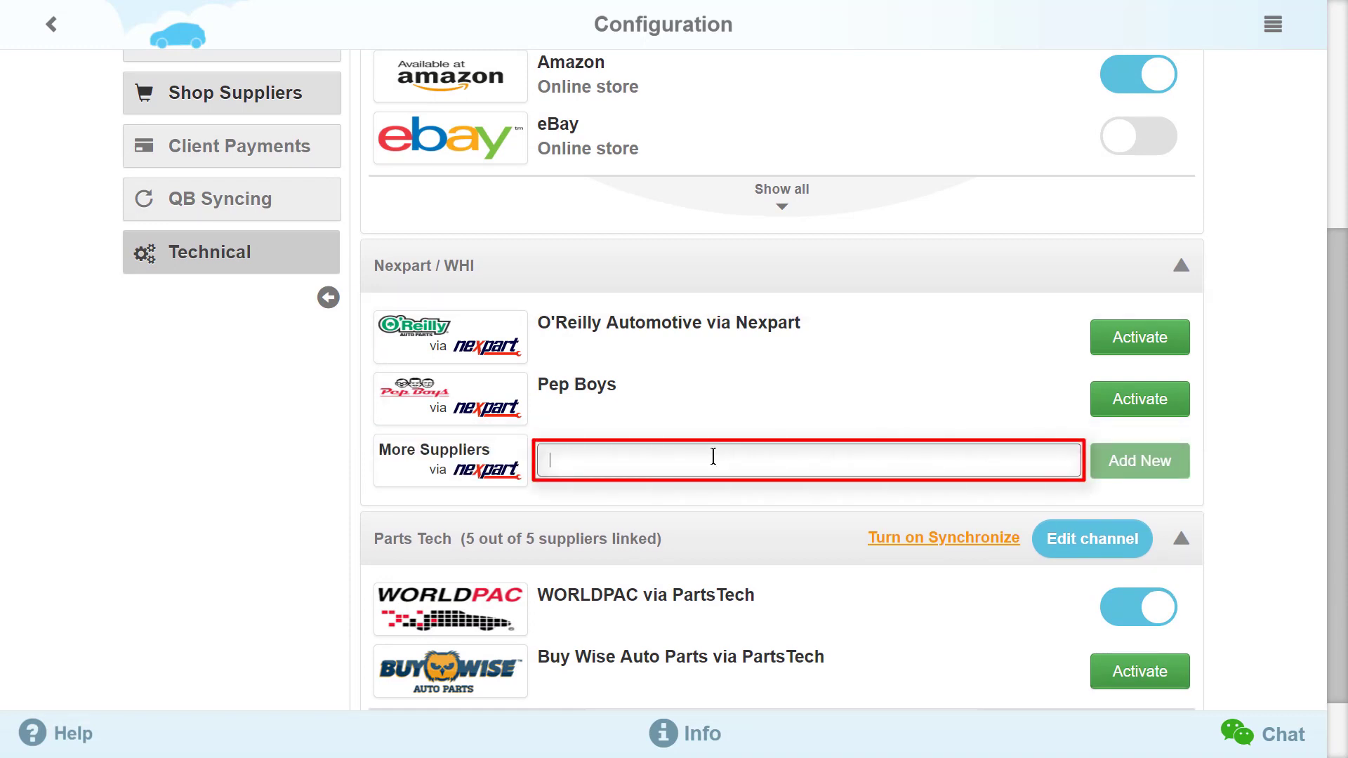
text(My Sho)
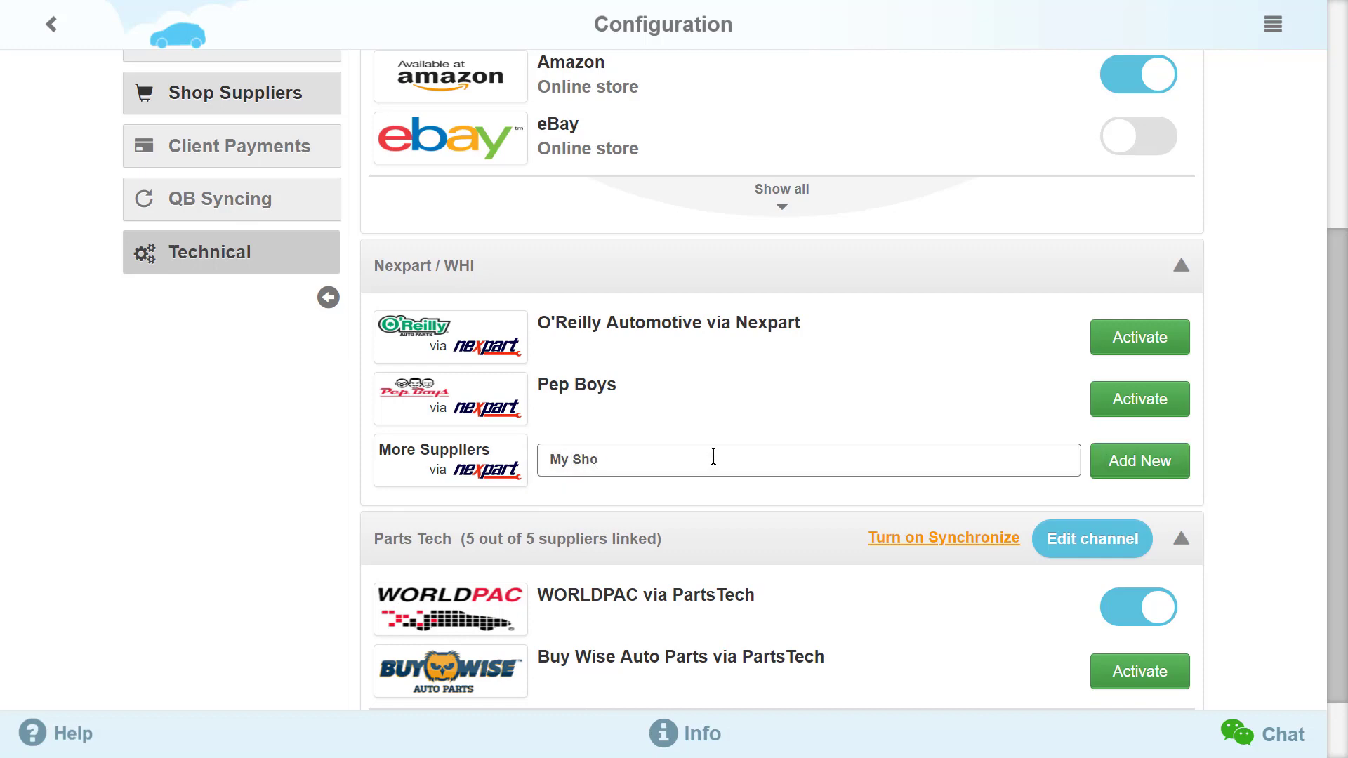
text(pe)
click(1131, 459)
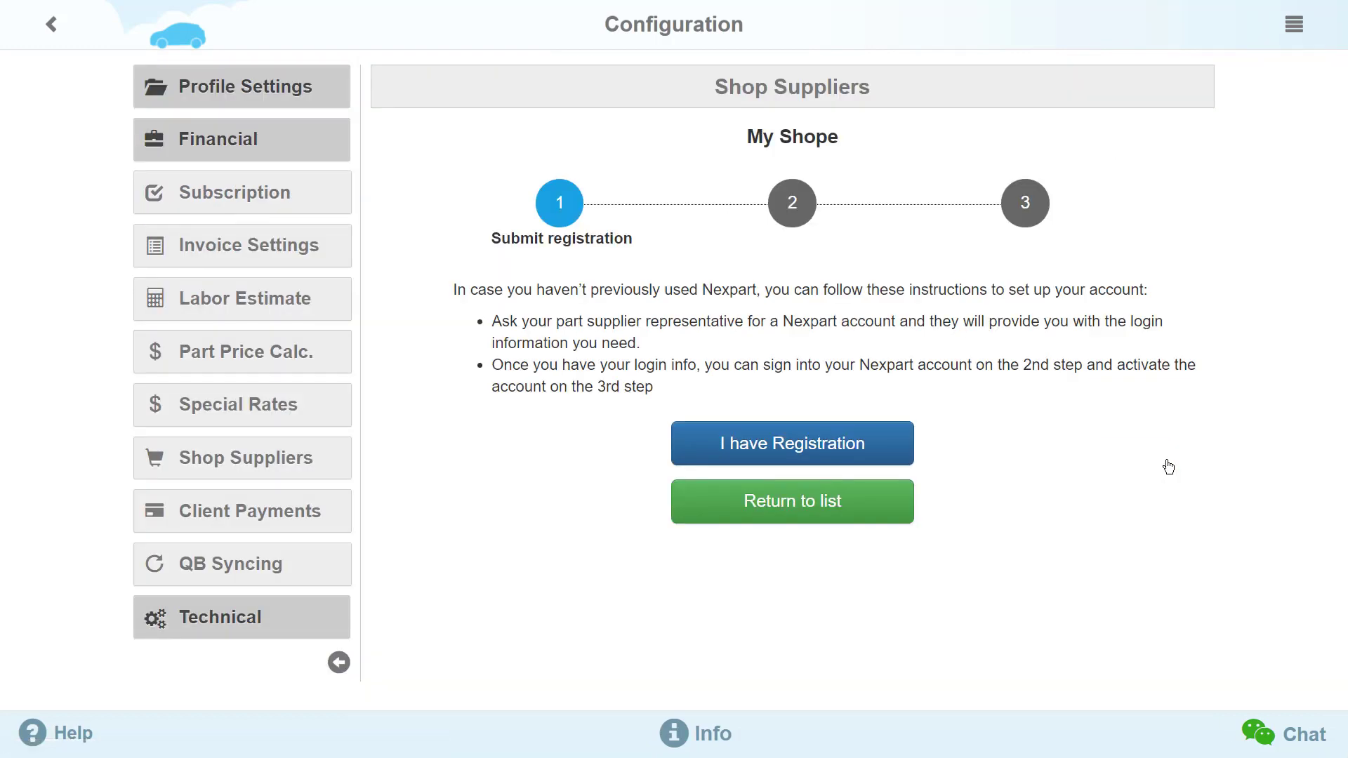
Declare the existing Nexpart registration and link the supplier to its account with the SMS username and SMS password
click(856, 433)
click(735, 358)
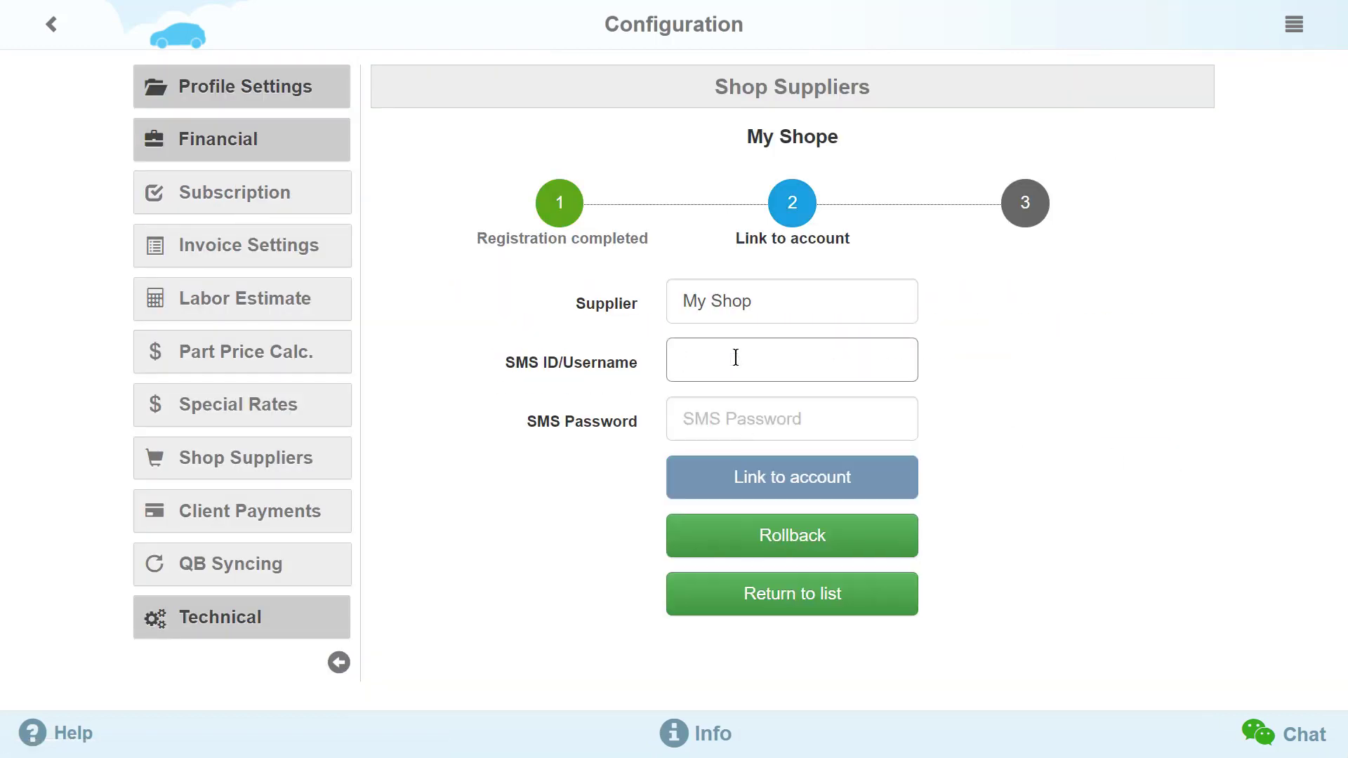
text(intertad_prod)
click(826, 421)
text(****)
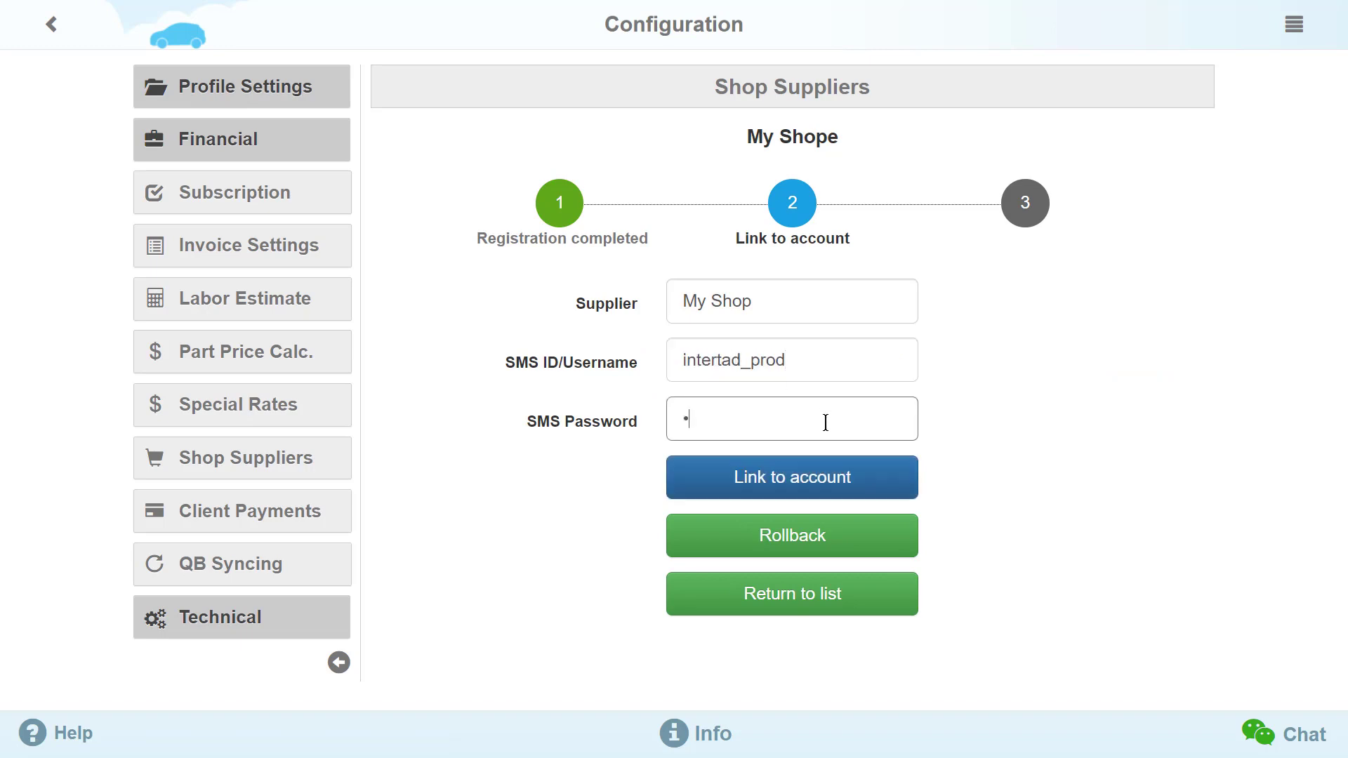
text(**********)
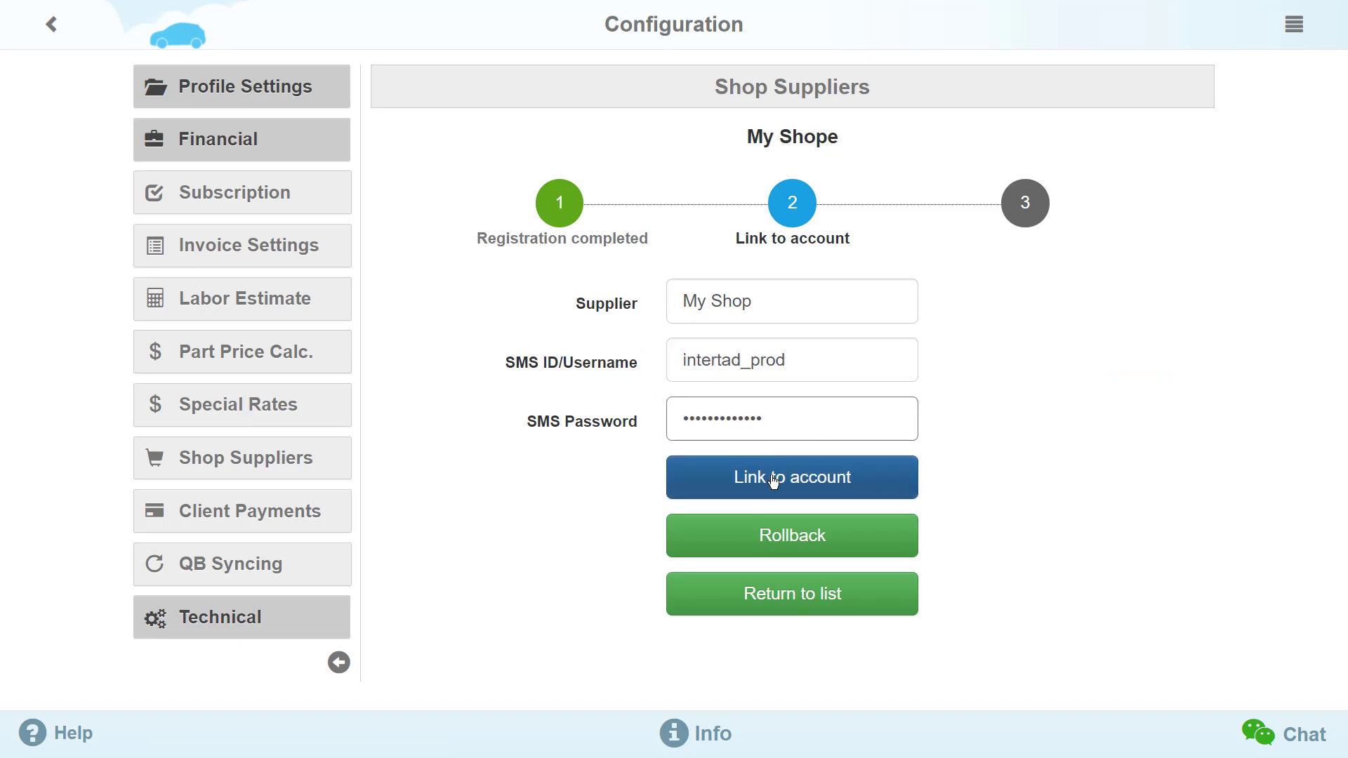
click(774, 478)
click(811, 441)
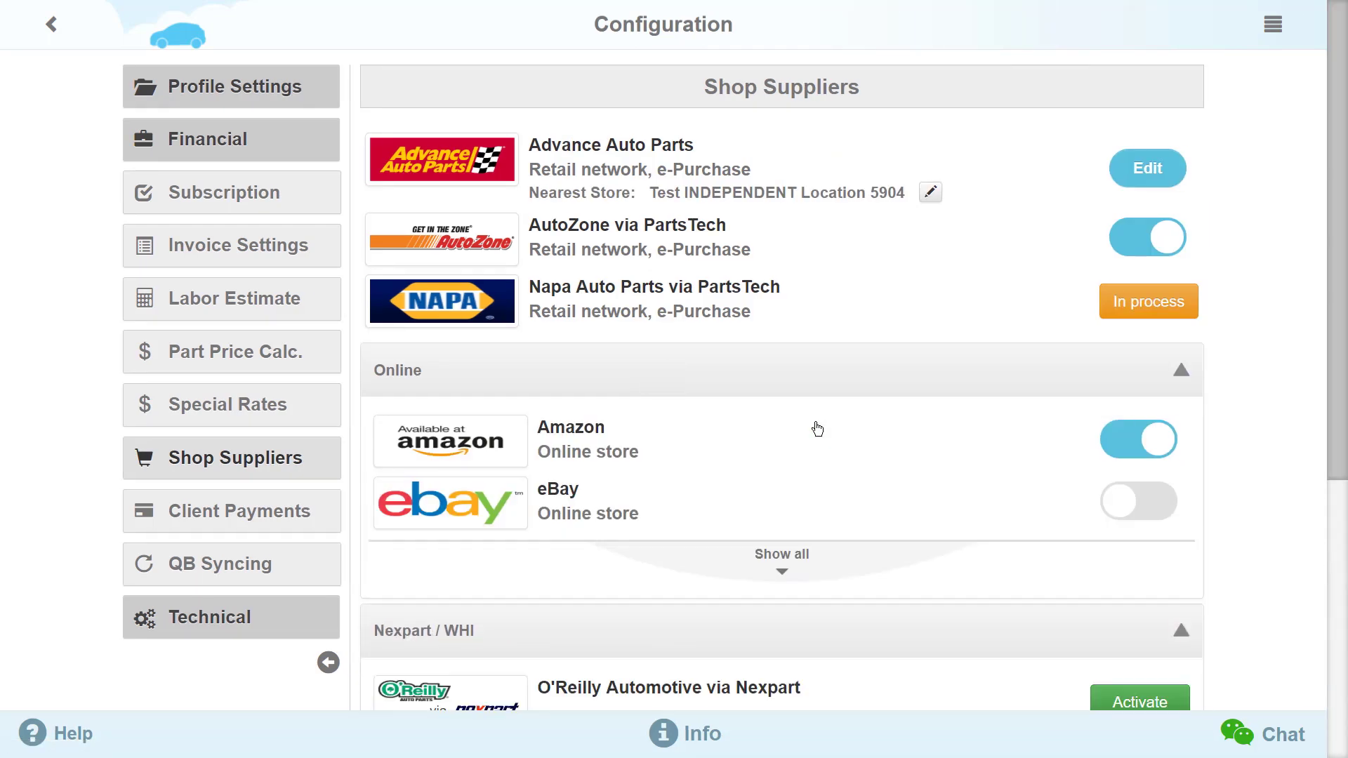
Enable the My Shop supplier in the Nexpart / WHI group
scroll(812, 430, down, 1)
scroll(1344, 373, down, 3)
click(801, 465)
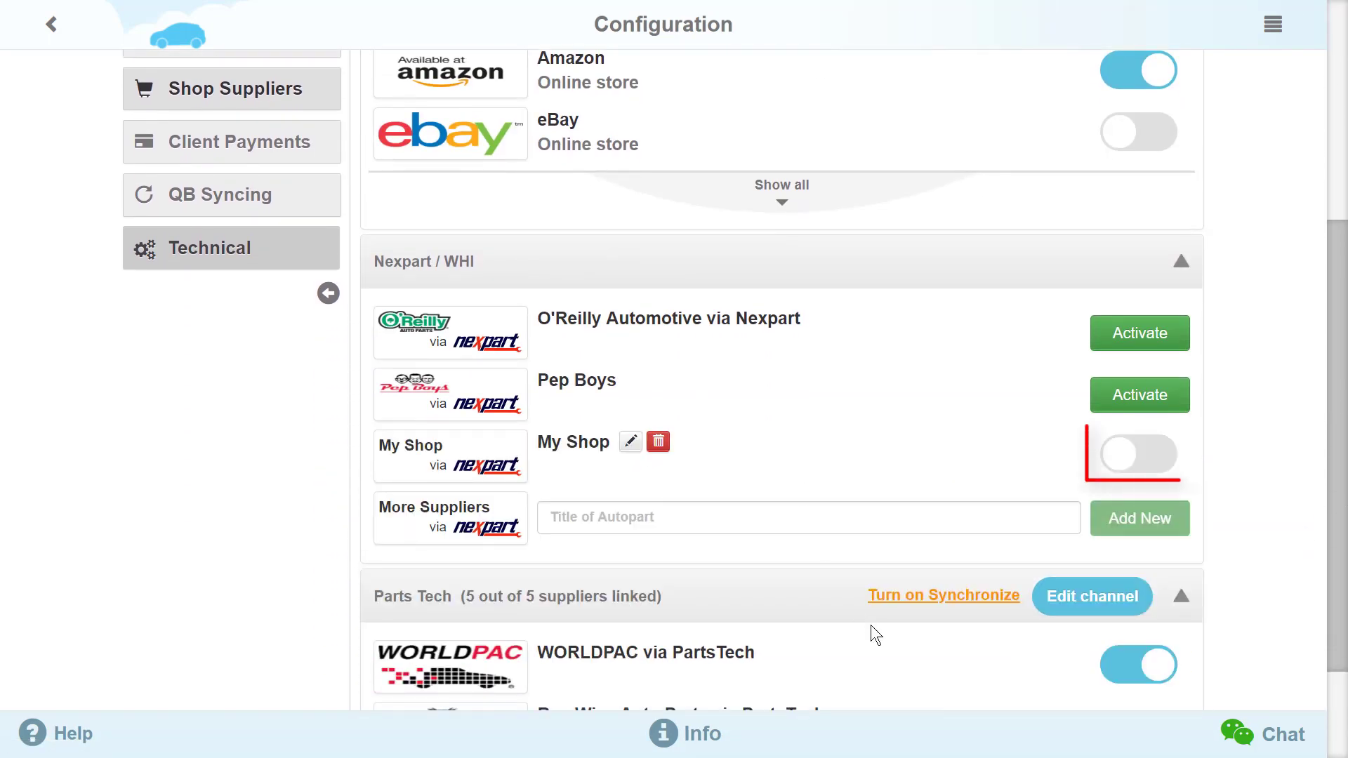
click(1154, 454)
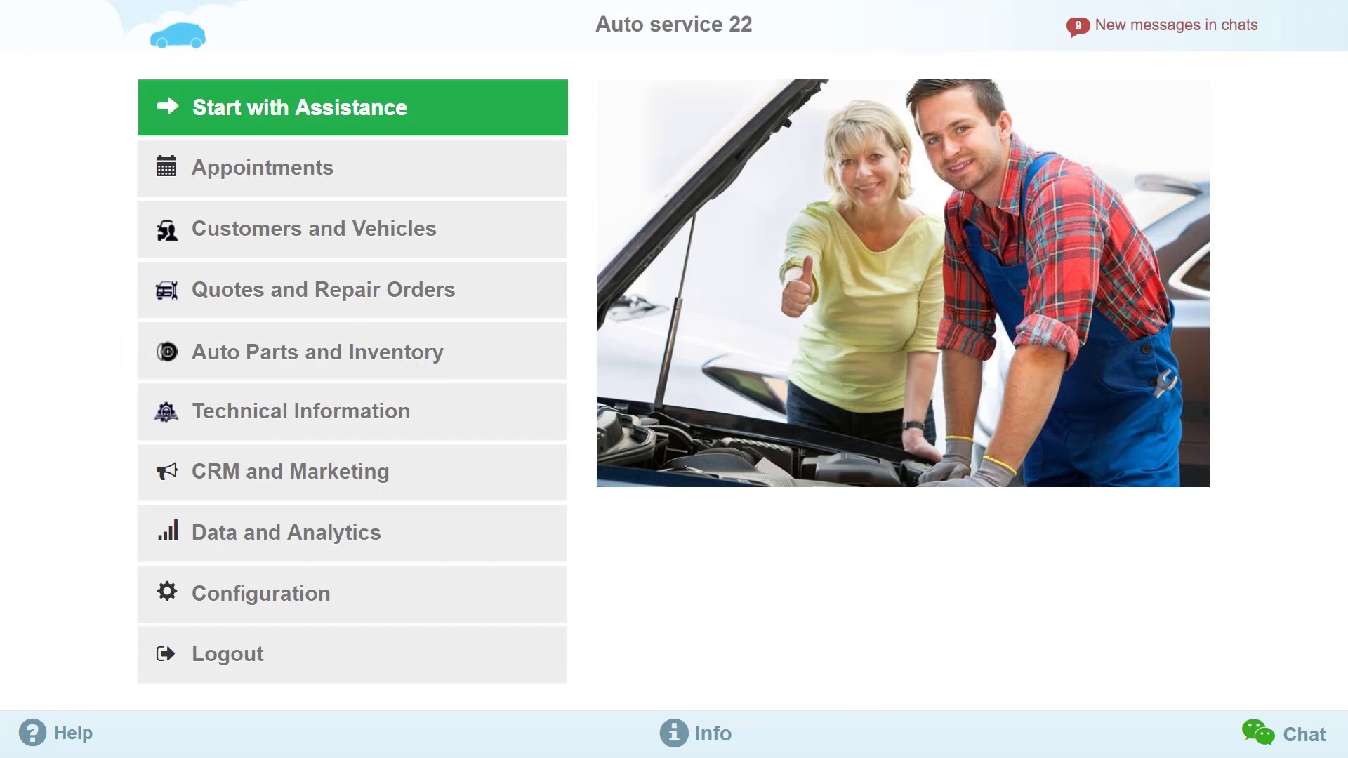
Create a new repair for the customer's 2004 Ford F-150 from the customer and vehicle records
click(383, 252)
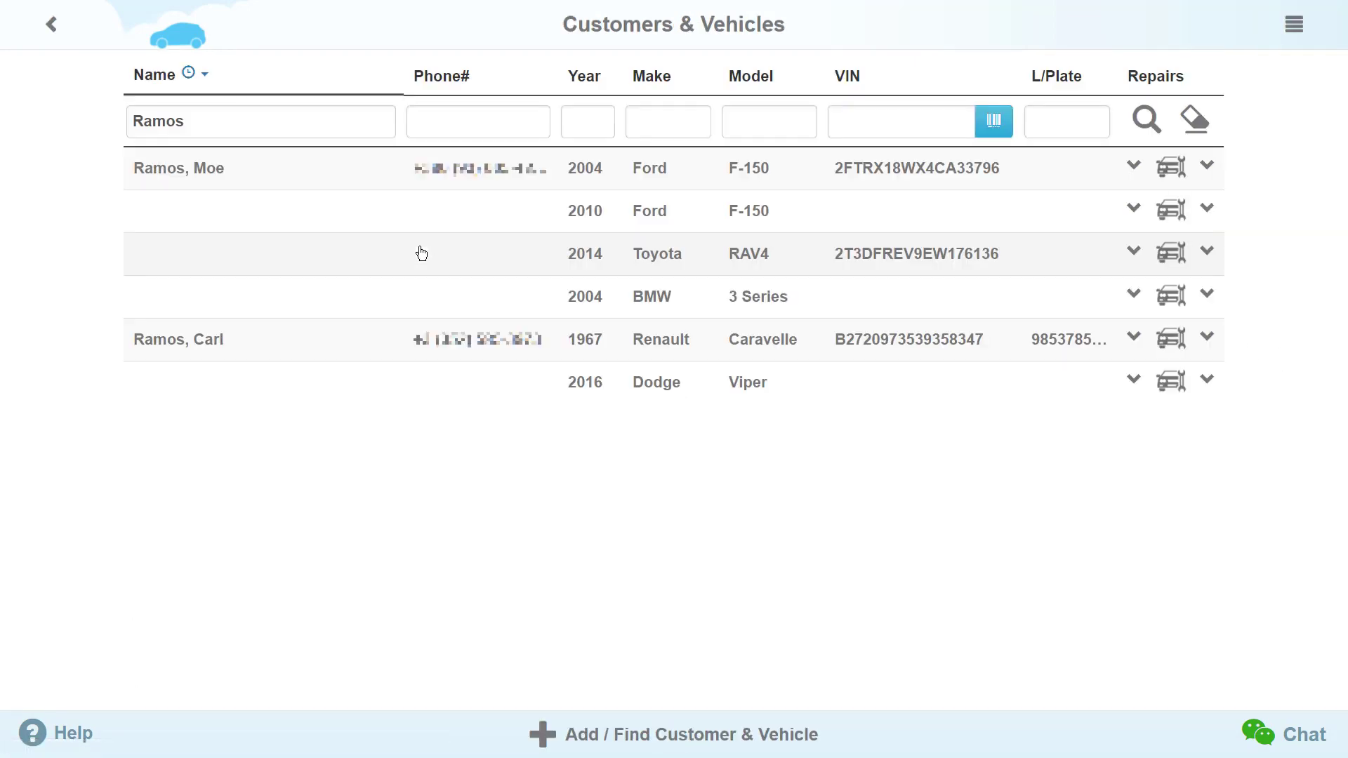
click(606, 183)
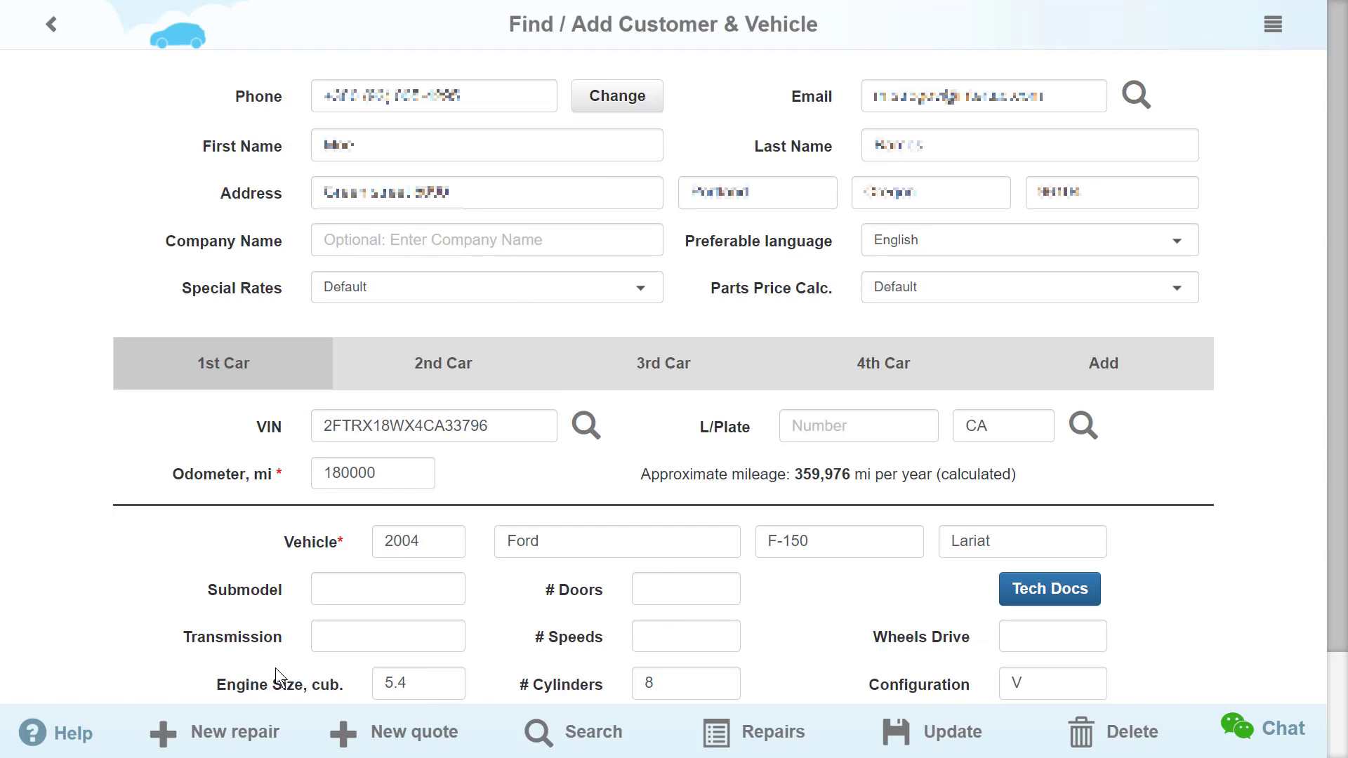
click(233, 733)
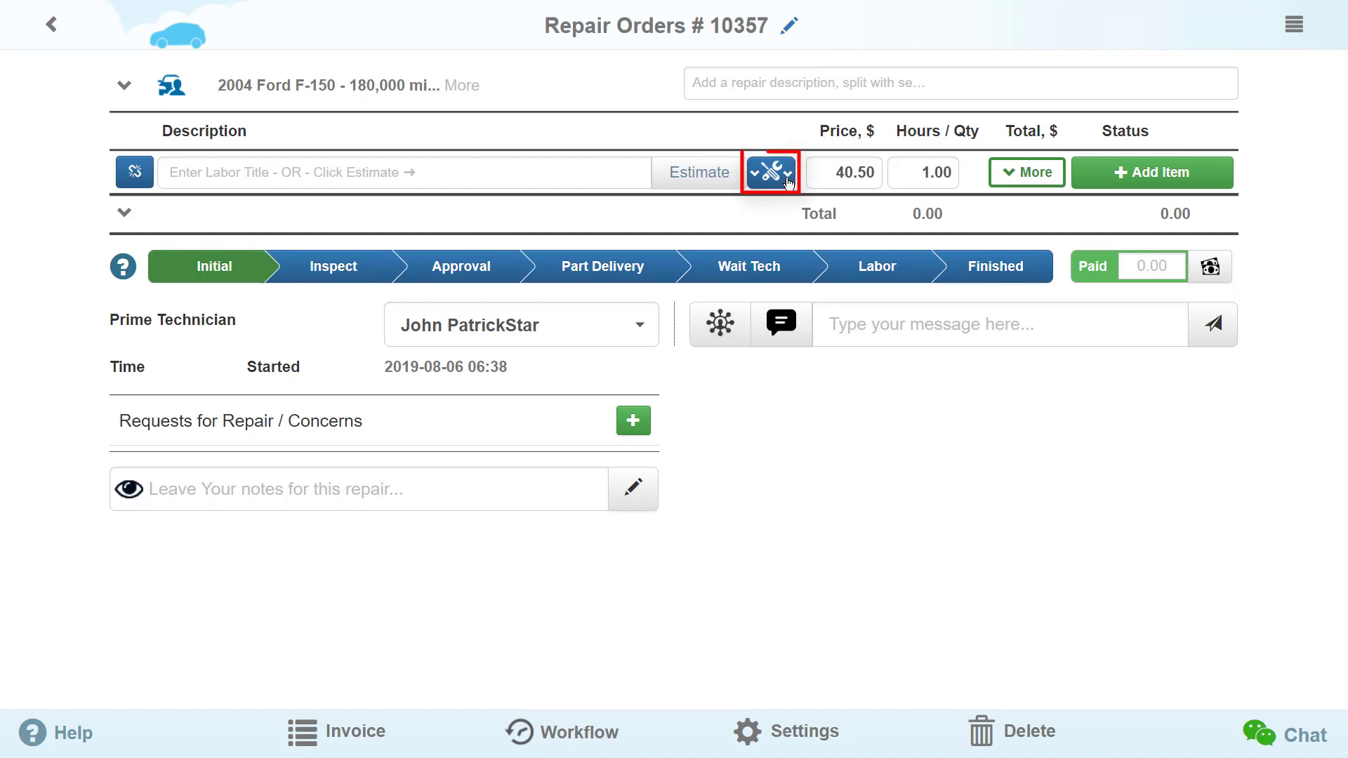
Set the repair order's line item type to Parts and search the suppliers for "Air Filter"
click(788, 181)
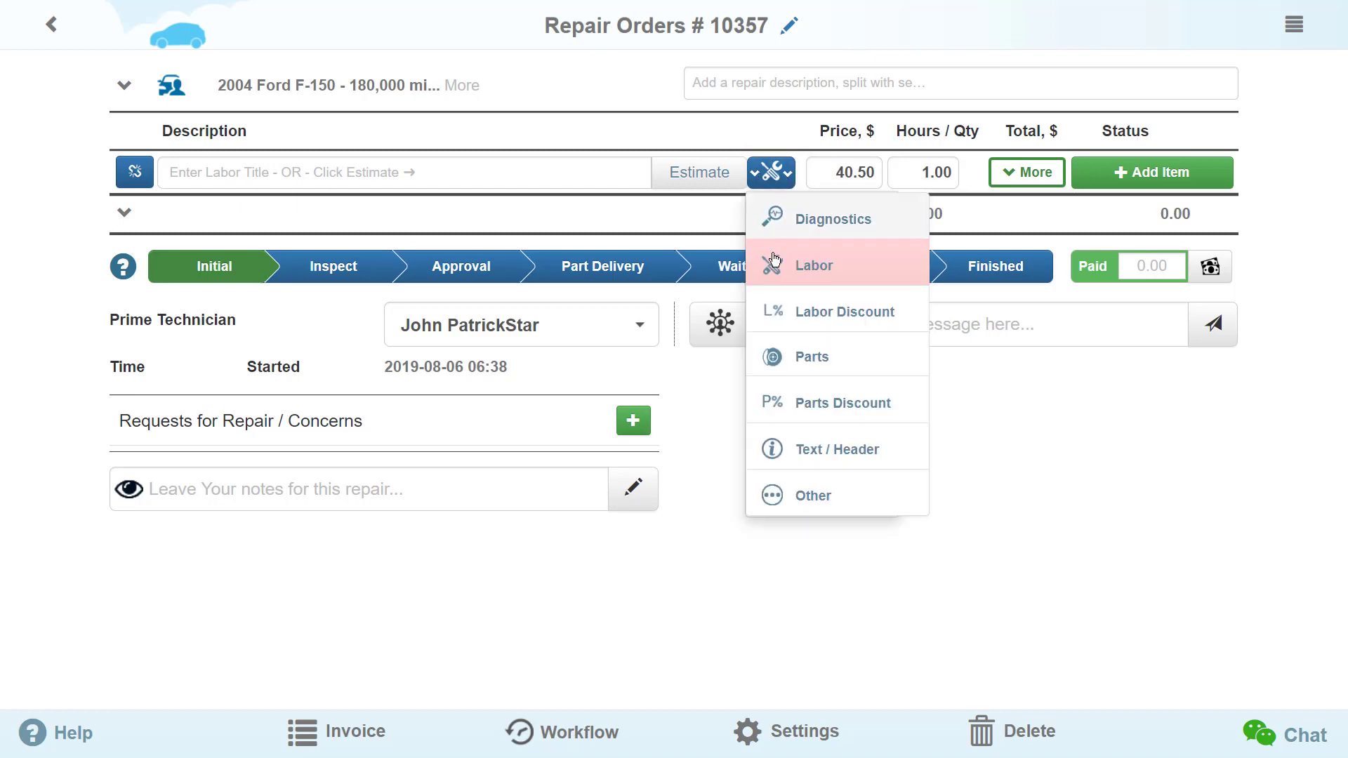
click(812, 356)
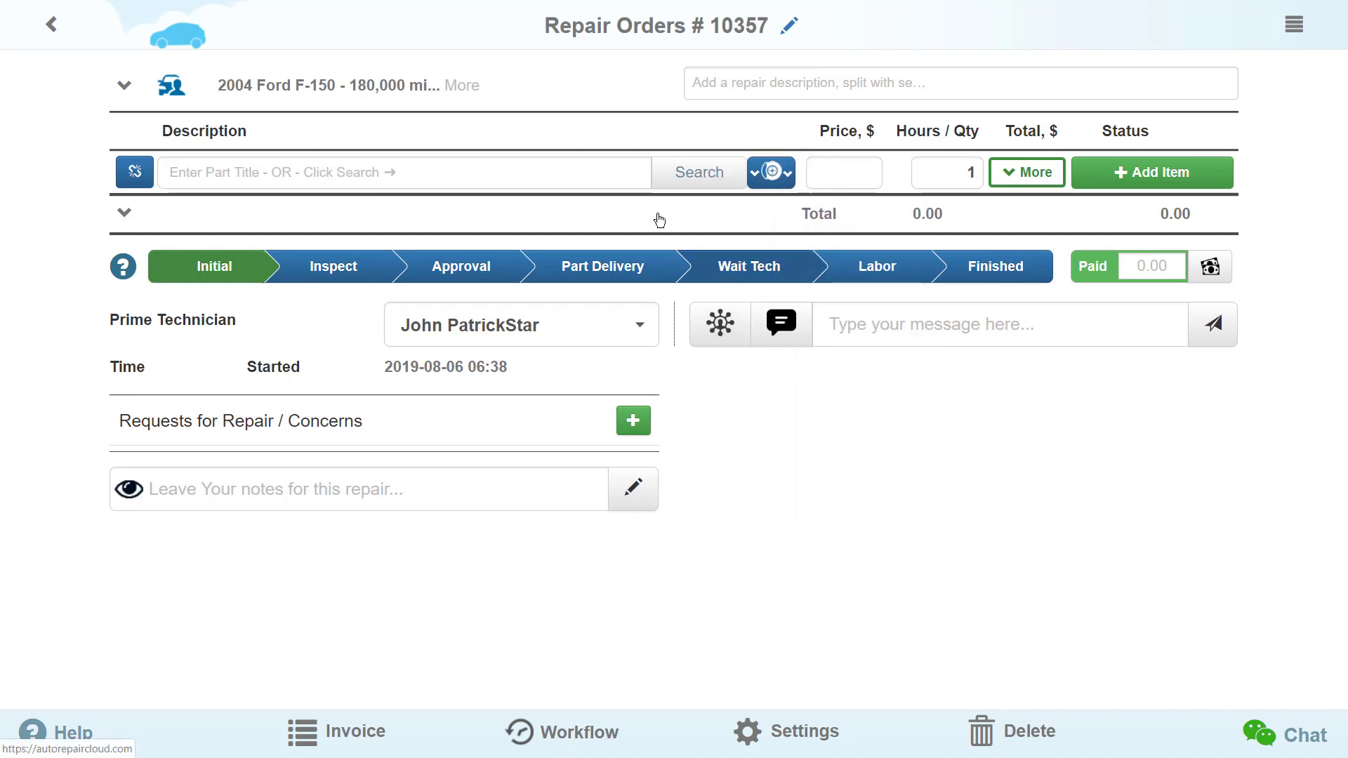
click(617, 173)
text(Air Filter)
click(700, 180)
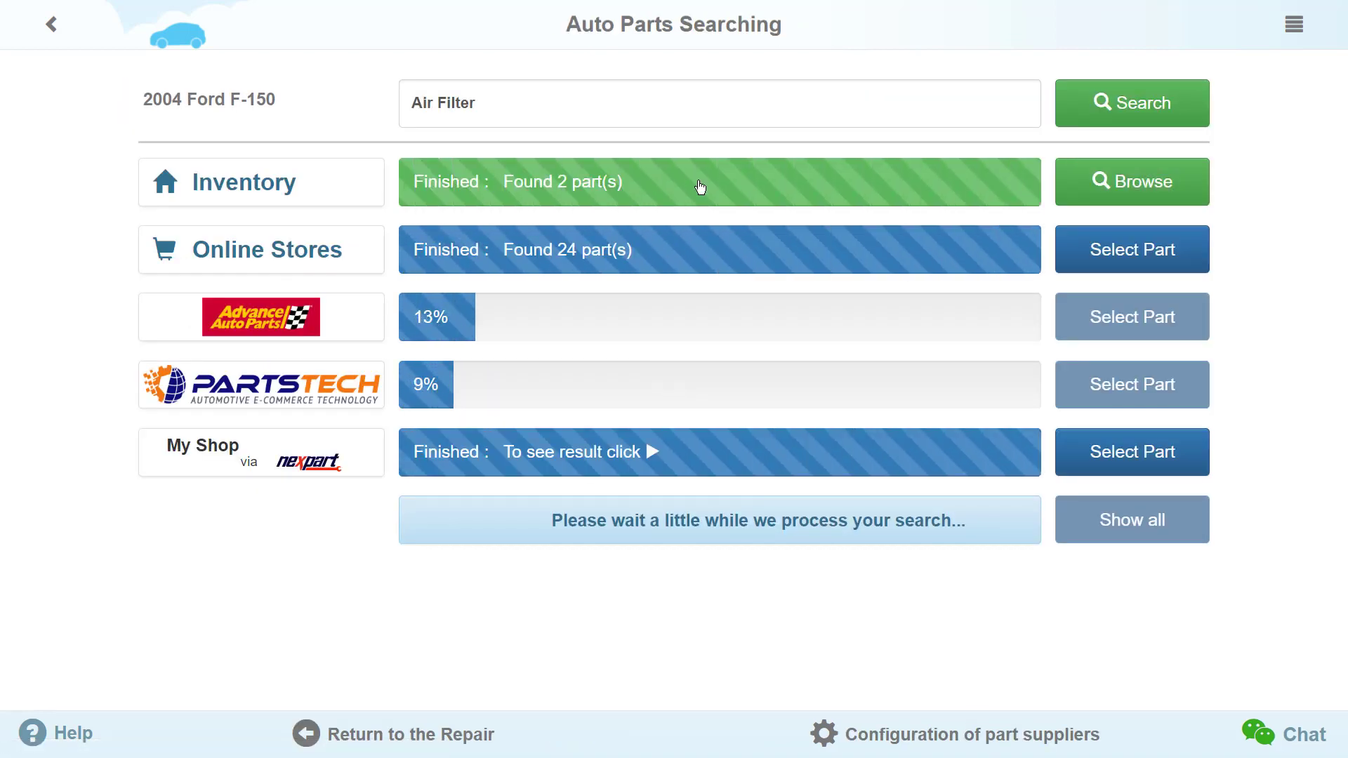
From My Shop's Nexpart catalog, add the ACDelco Professional A1517C air filter to the cart and send it to the ARC application
click(1160, 478)
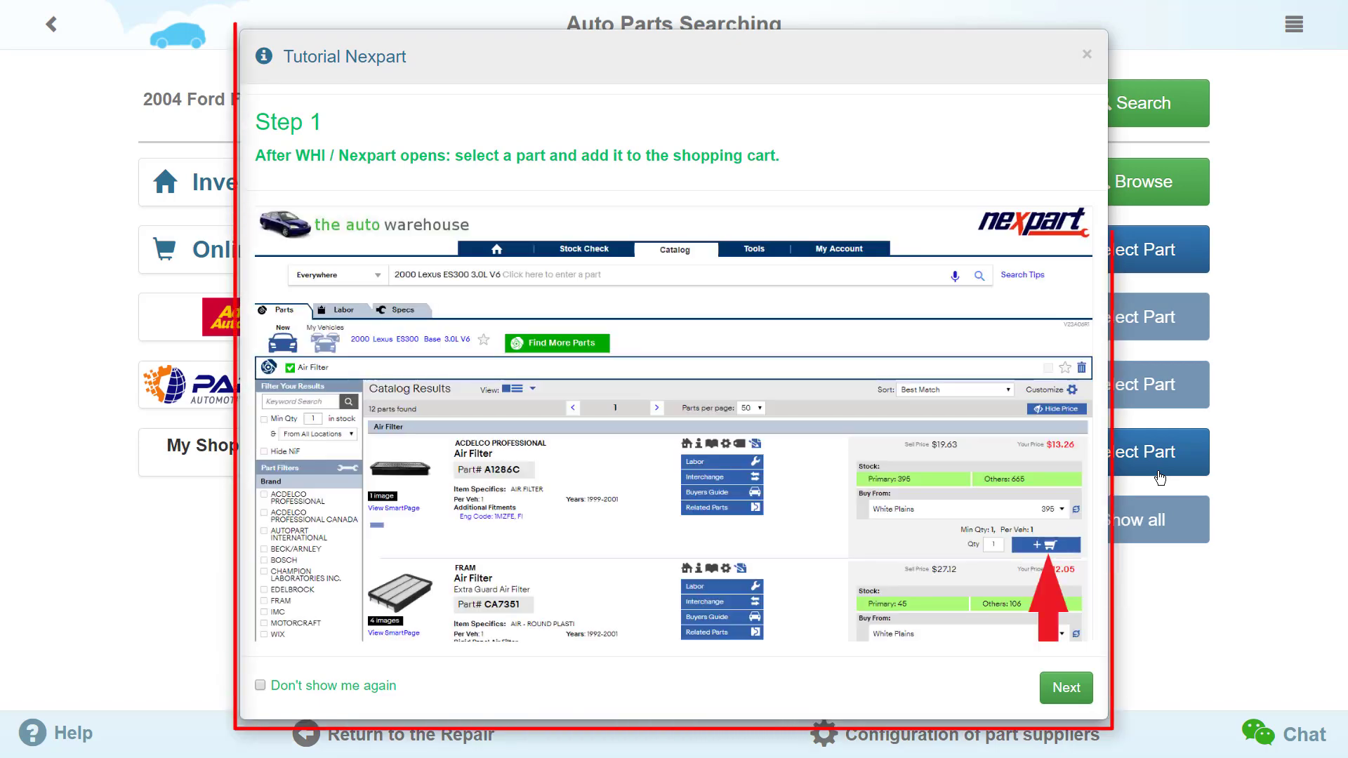
click(1076, 691)
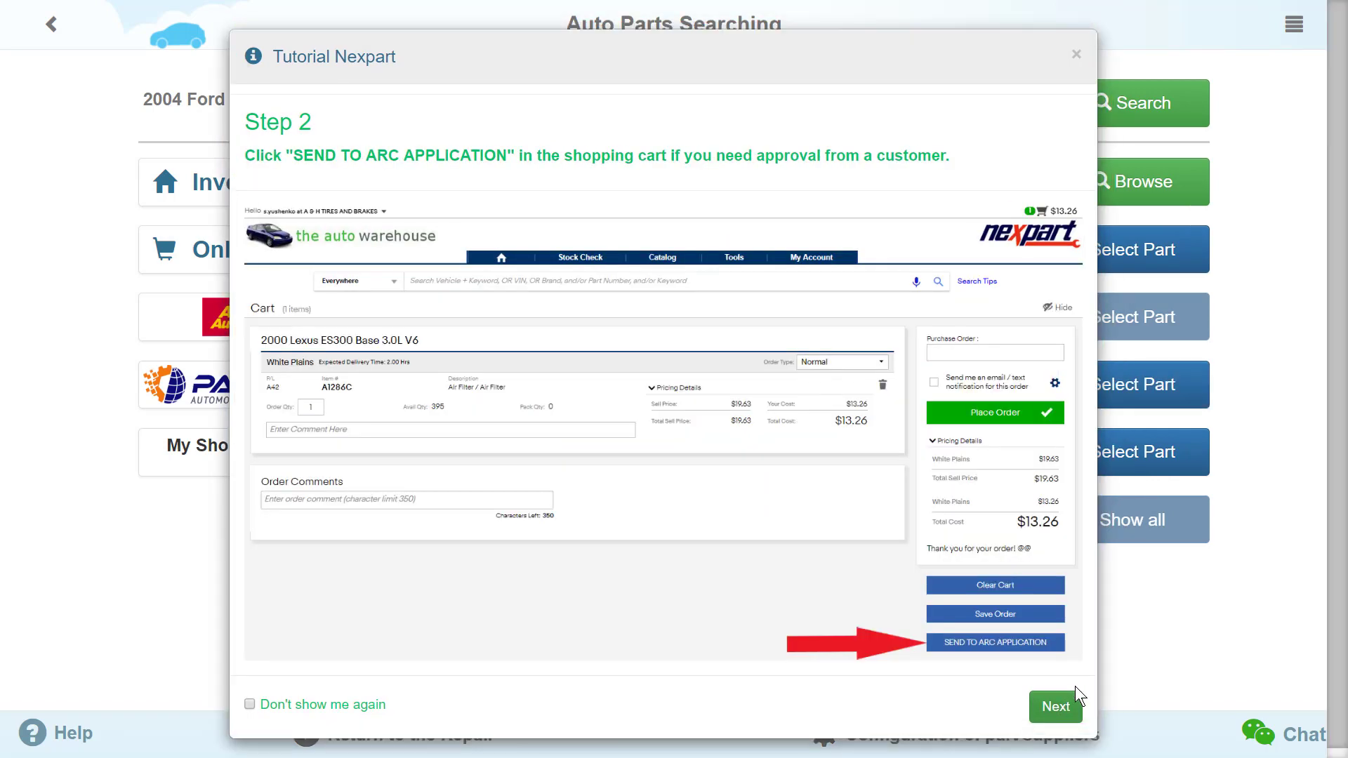
click(1062, 708)
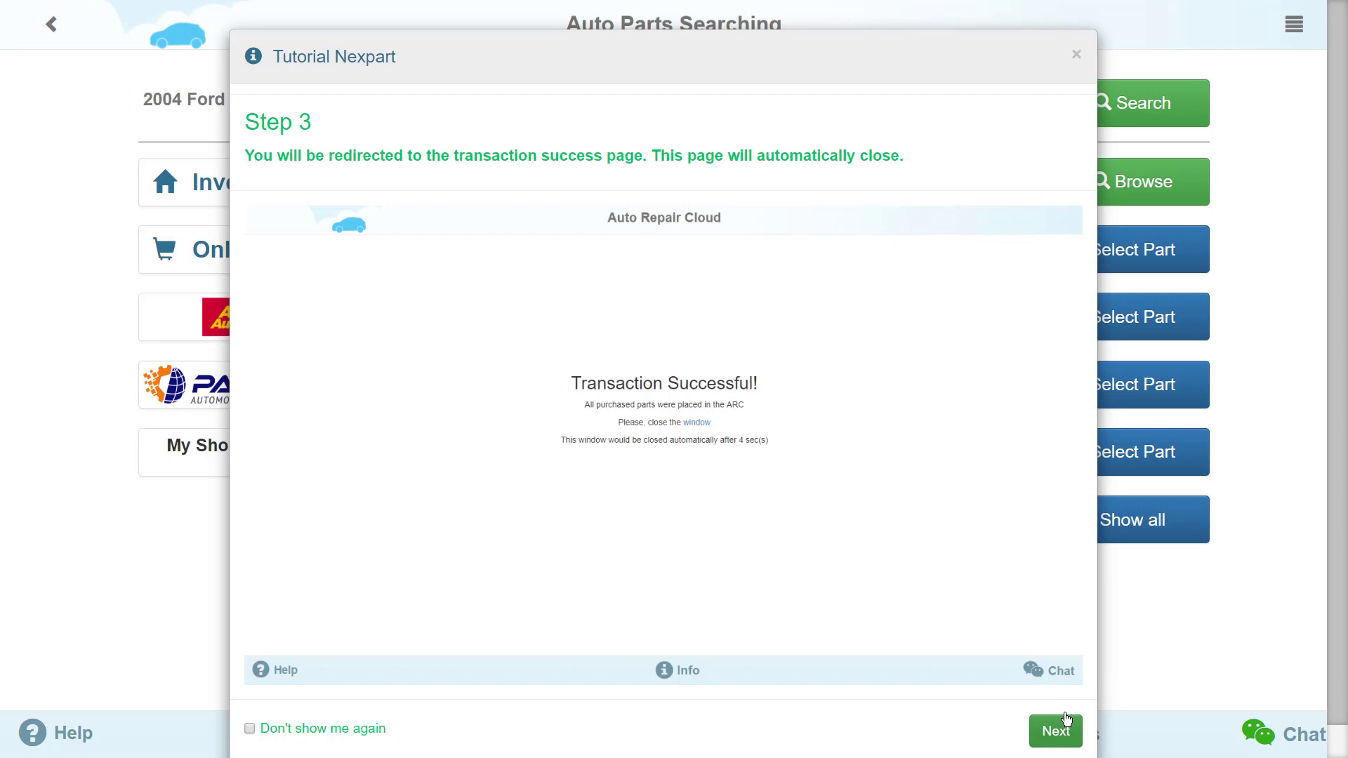
click(1066, 719)
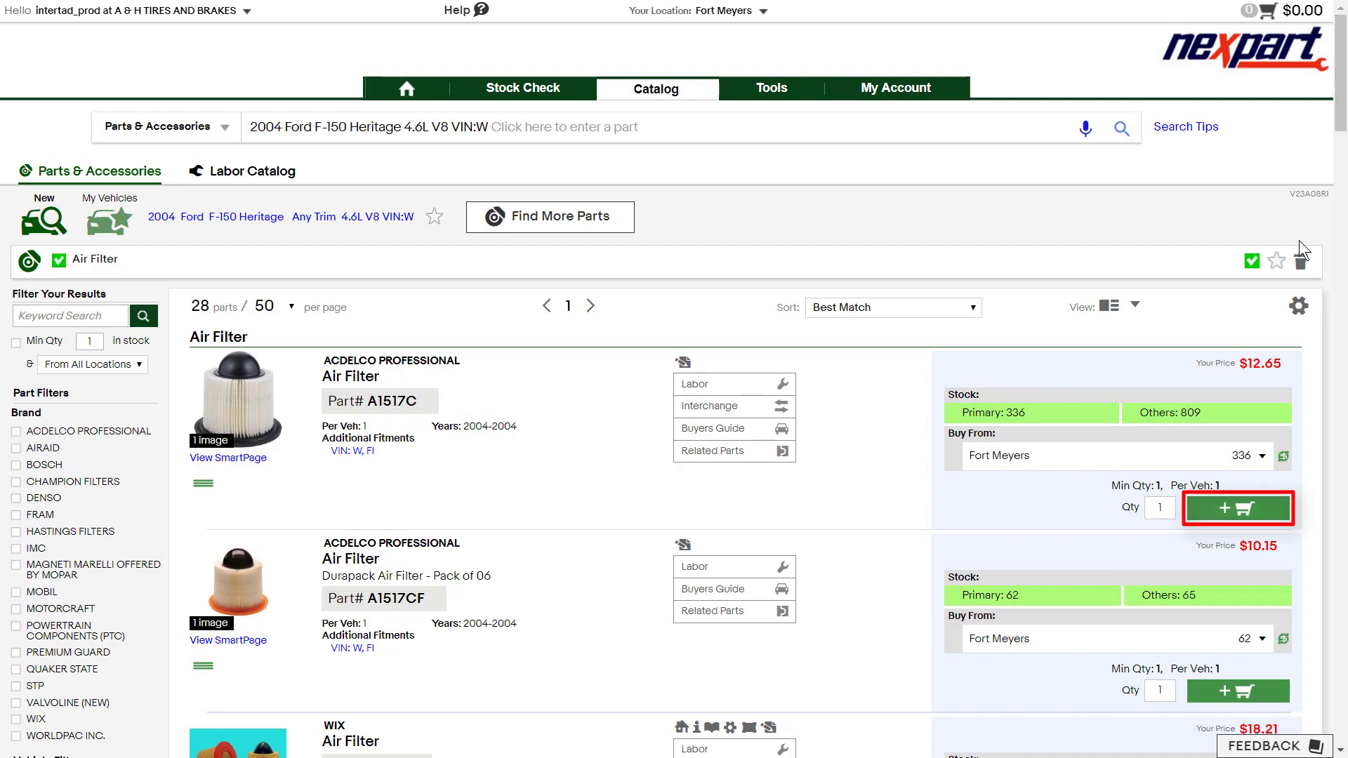
click(1229, 516)
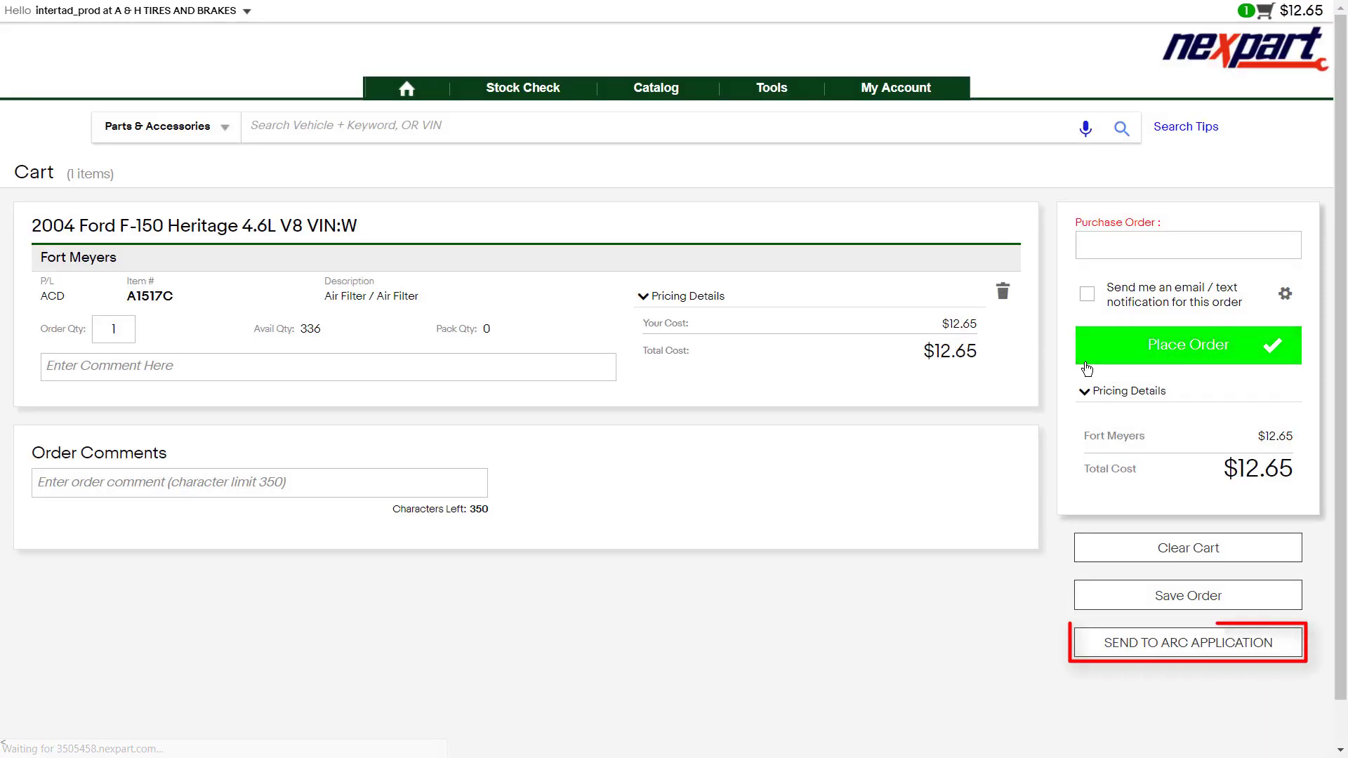
click(1142, 643)
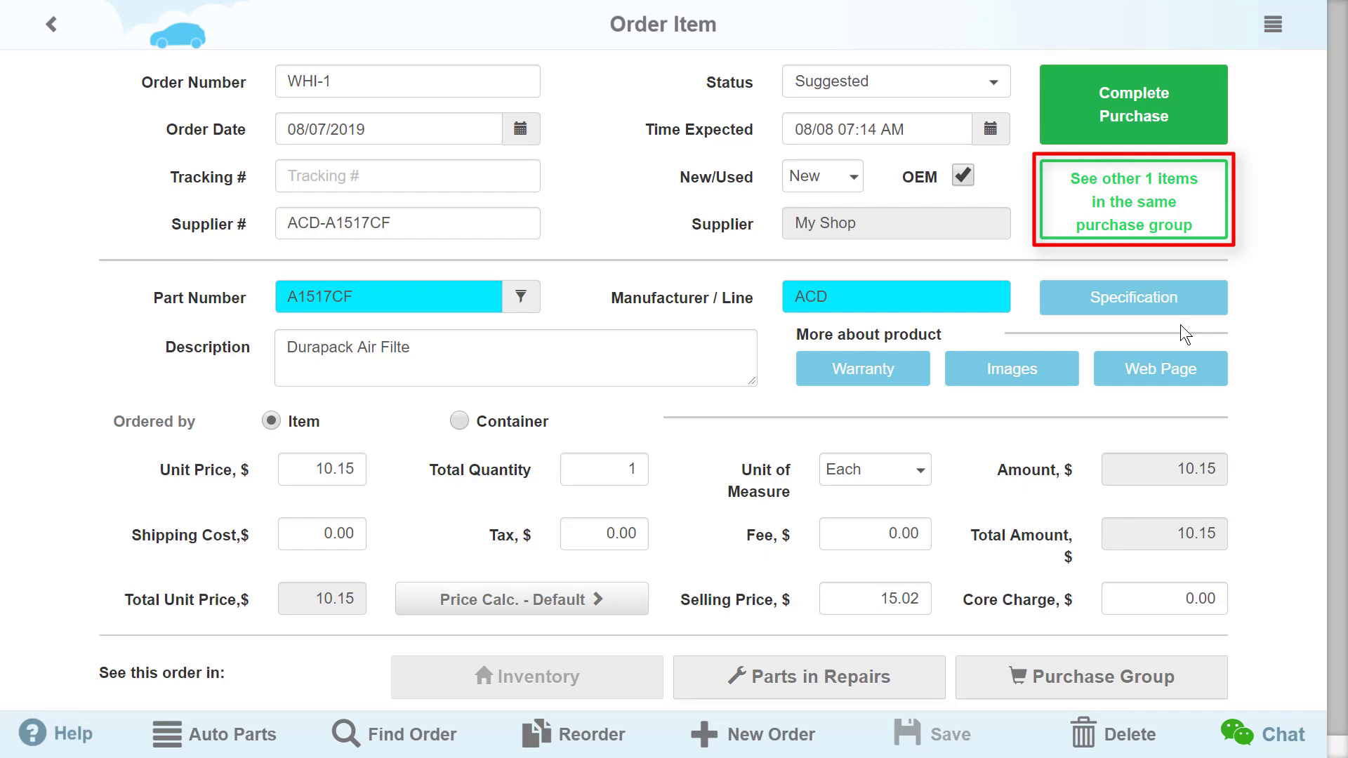
View the other items in the same purchase group as the A1517CF order item
click(1157, 198)
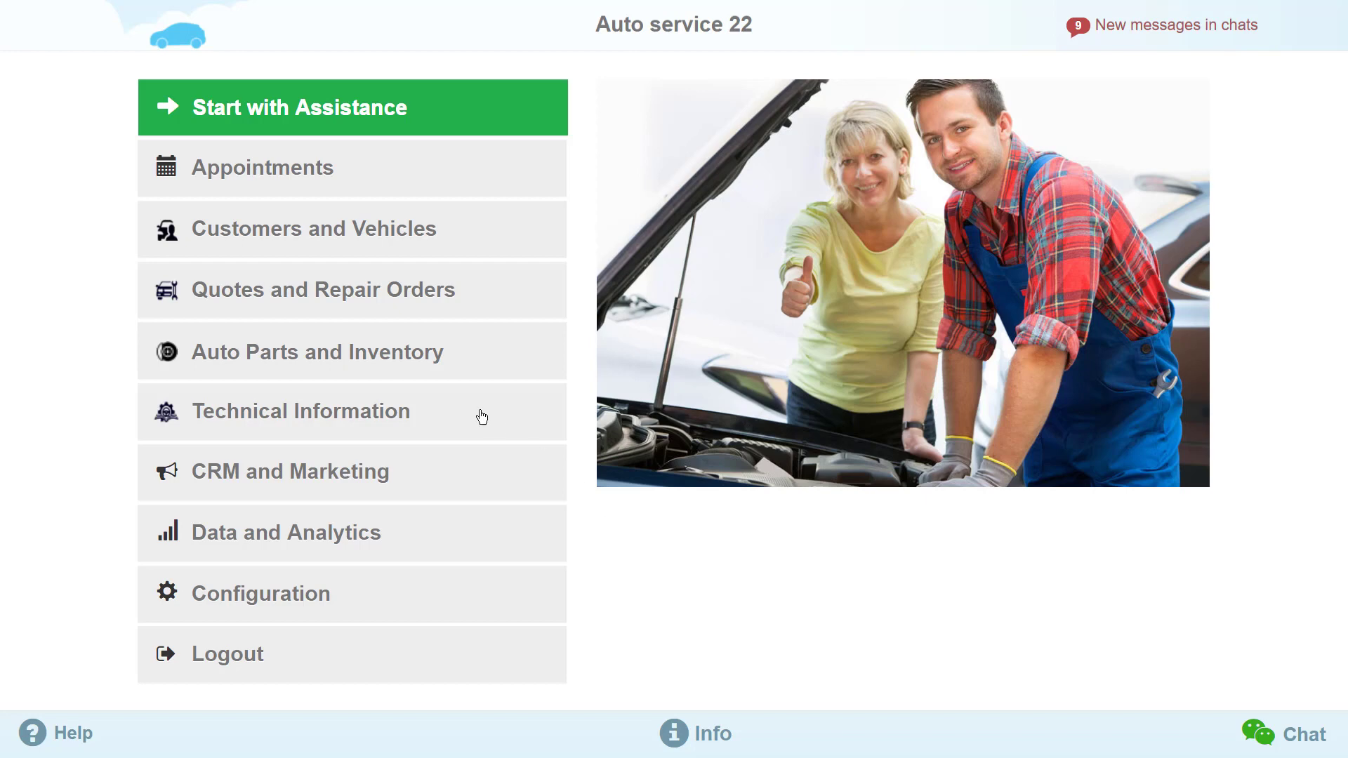
Start a new inventory item with part number 10850001, picking the Federated Disc Brake Pad and Caliper Kit
click(418, 362)
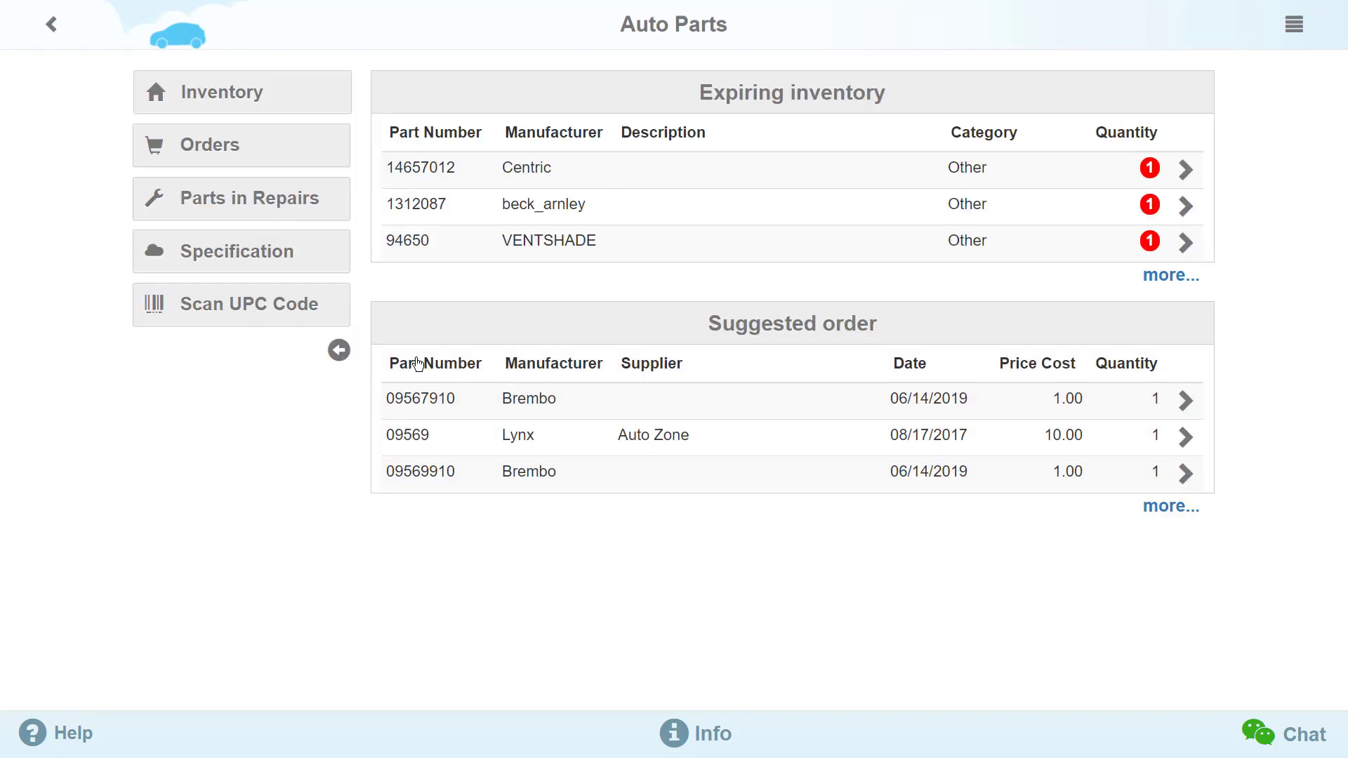
click(283, 91)
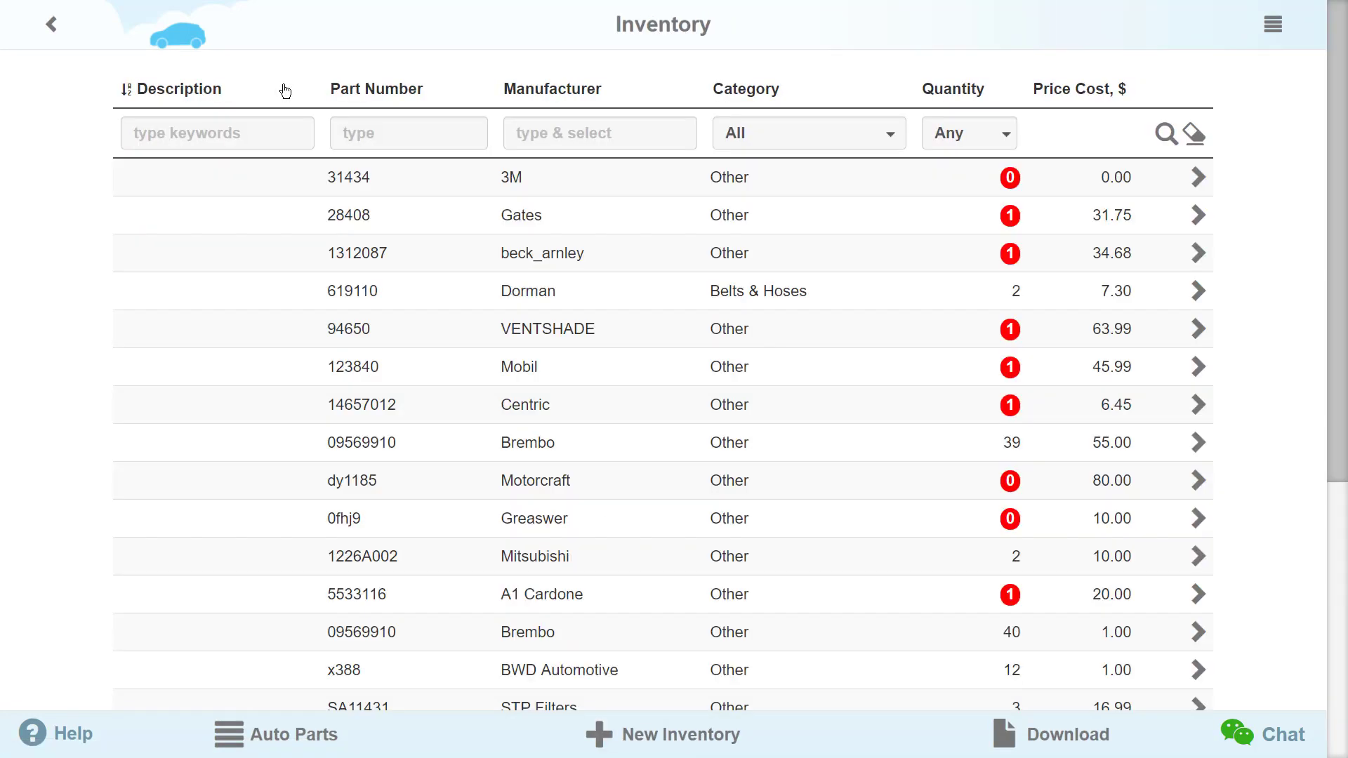
click(627, 730)
click(435, 163)
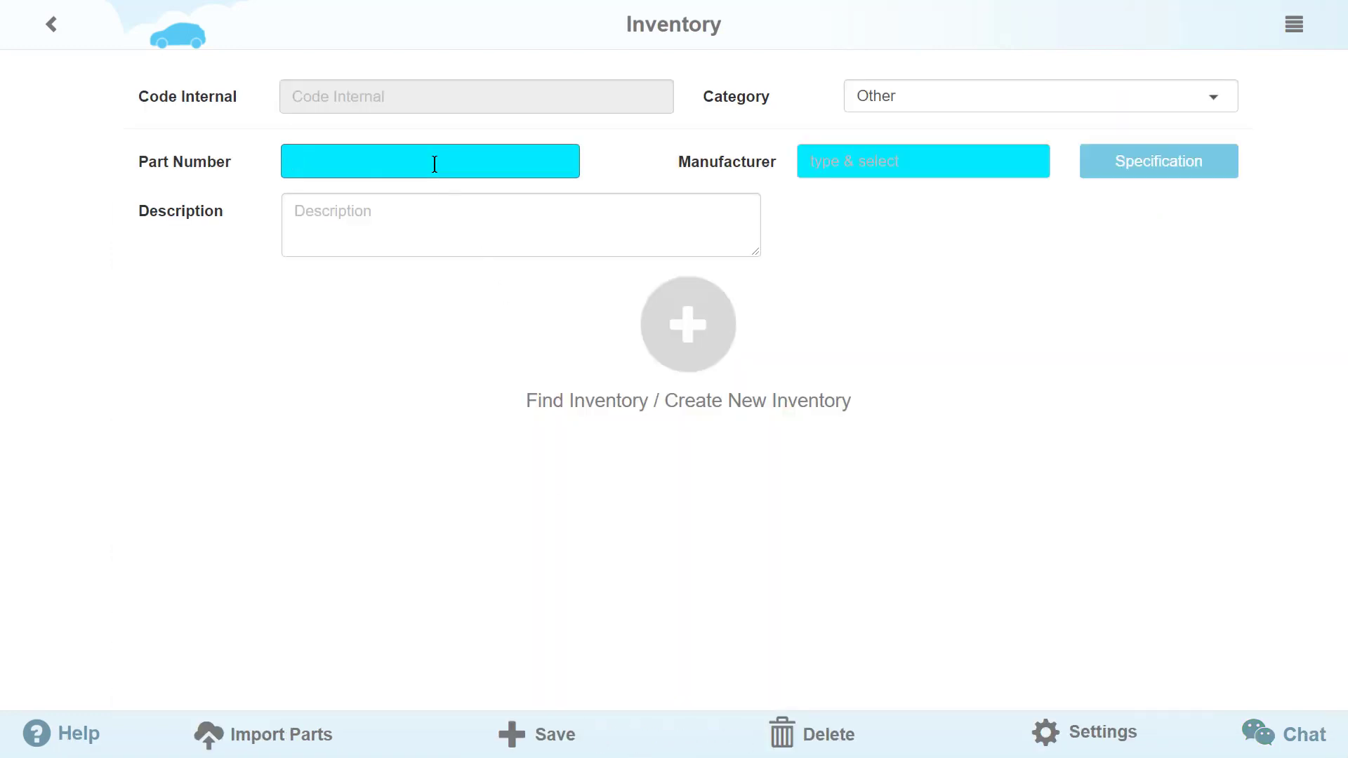
text(108500)
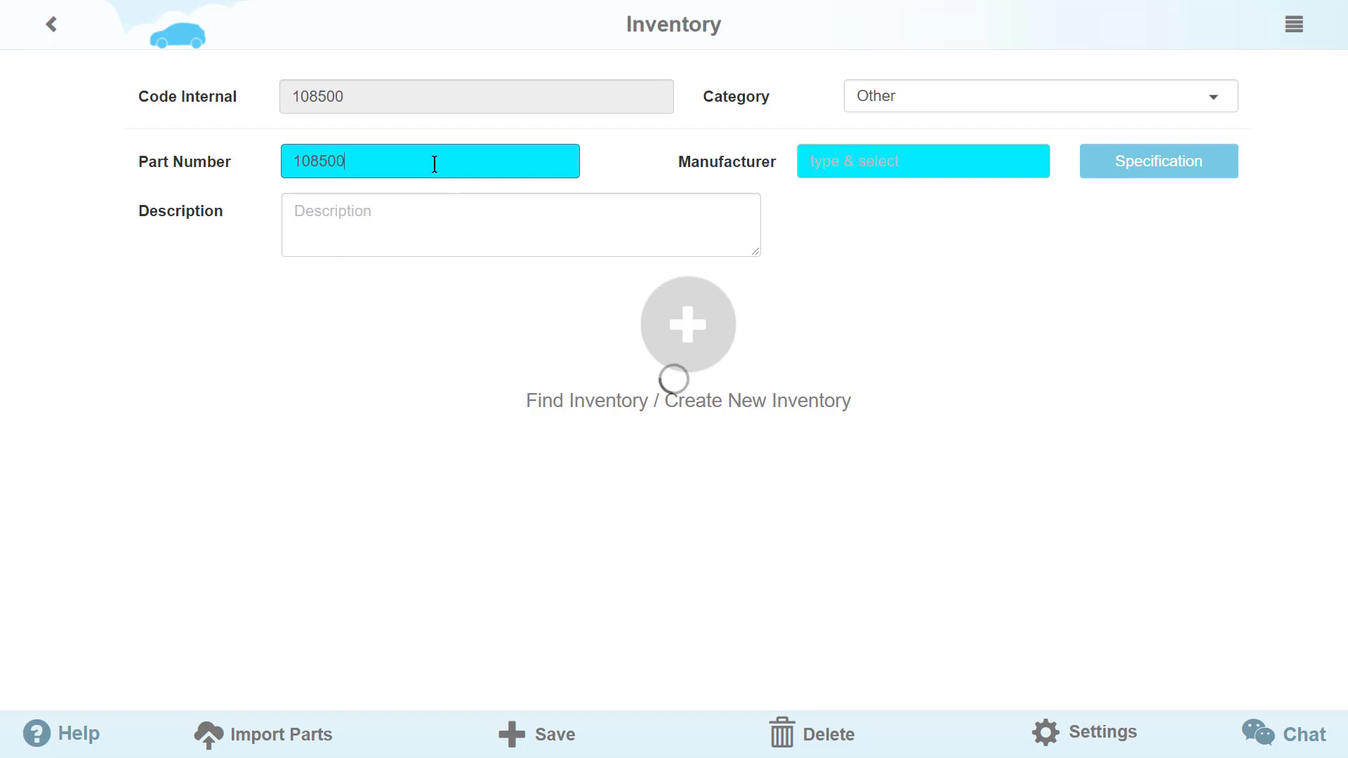
text(01)
click(421, 231)
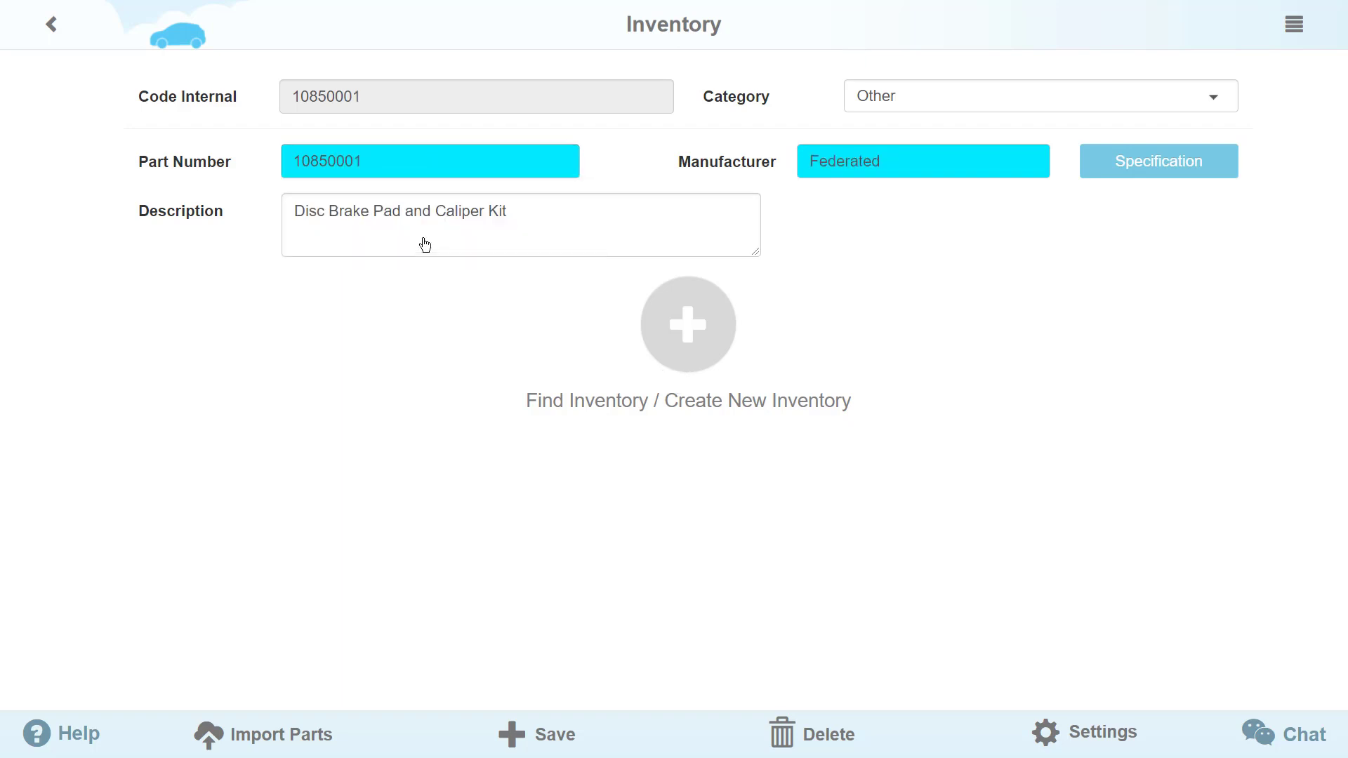
Set the inventory item's category to Tire & Wheel and save it
click(1003, 111)
click(958, 330)
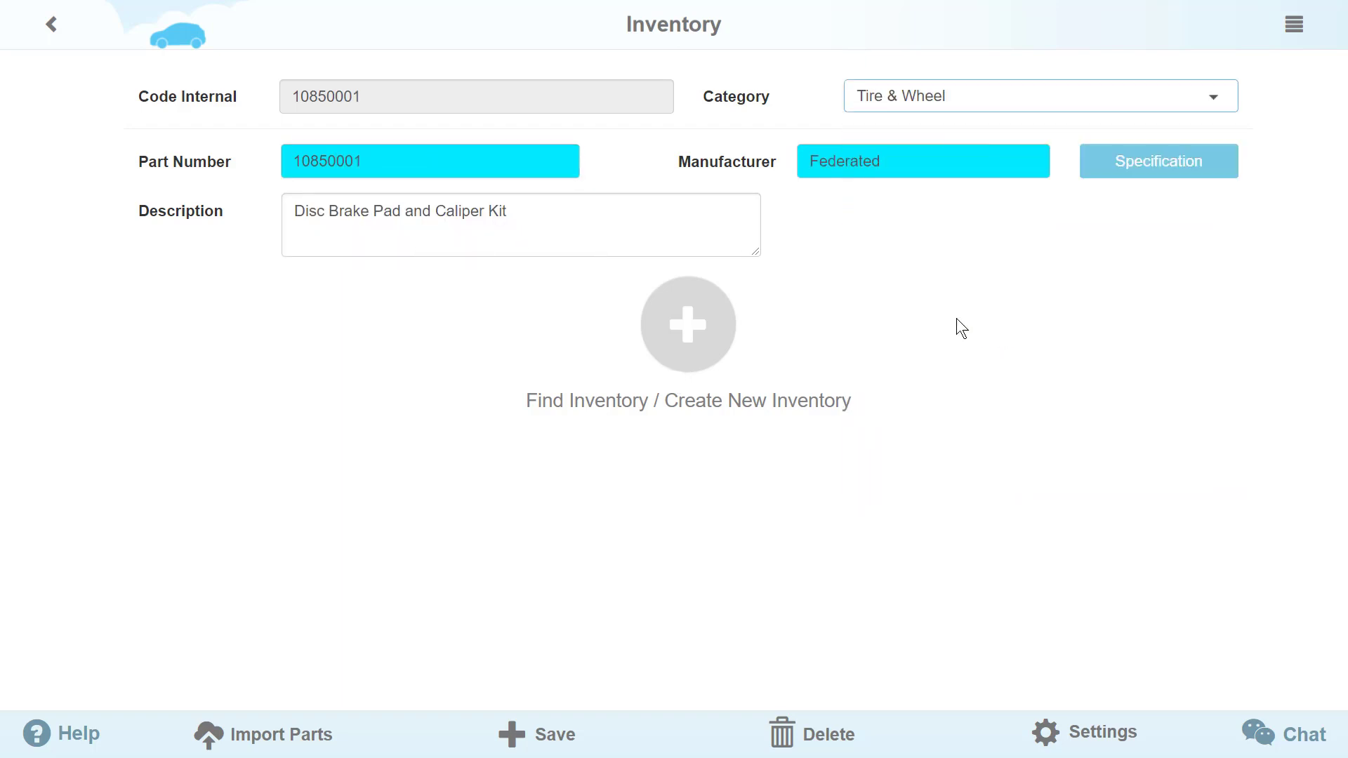
click(553, 735)
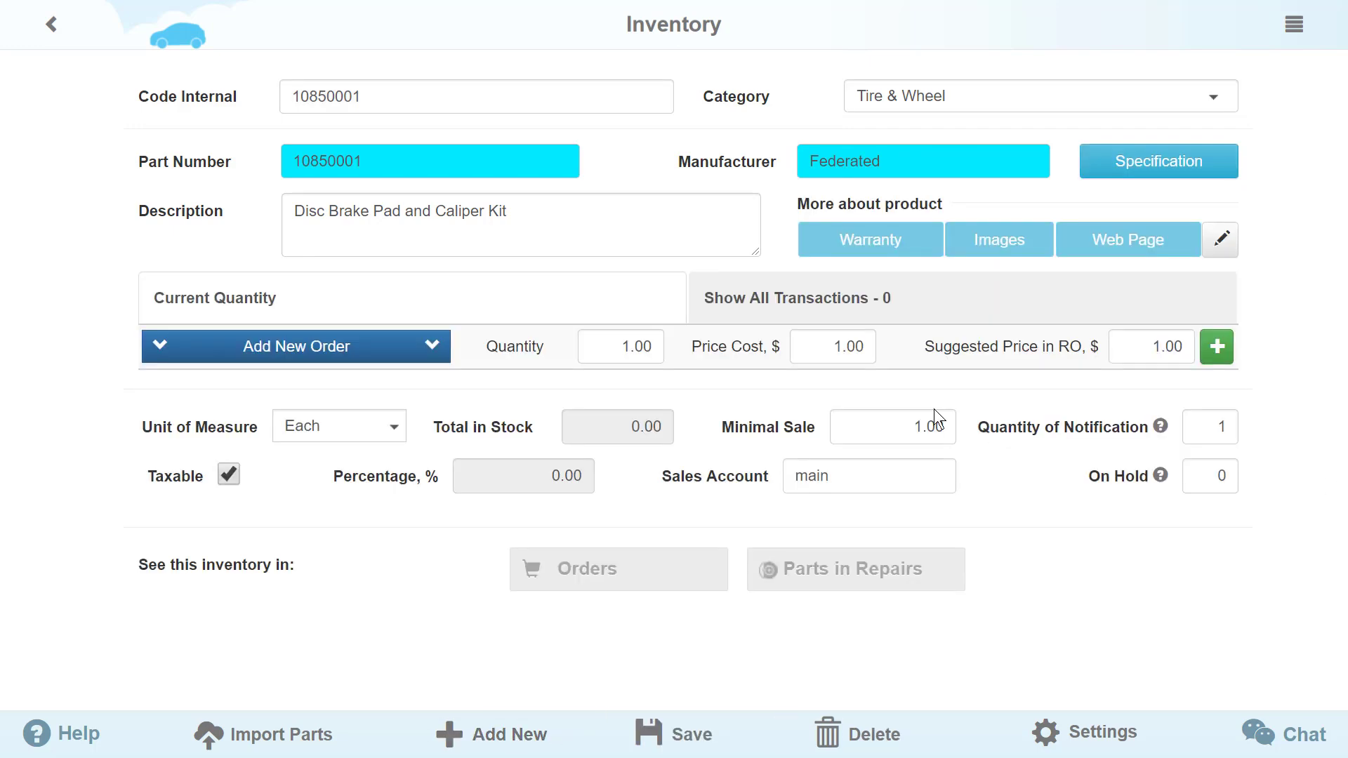
Create a new order of quantity 2 for the brake pad and caliper kit using the Add New Order transaction type
click(433, 346)
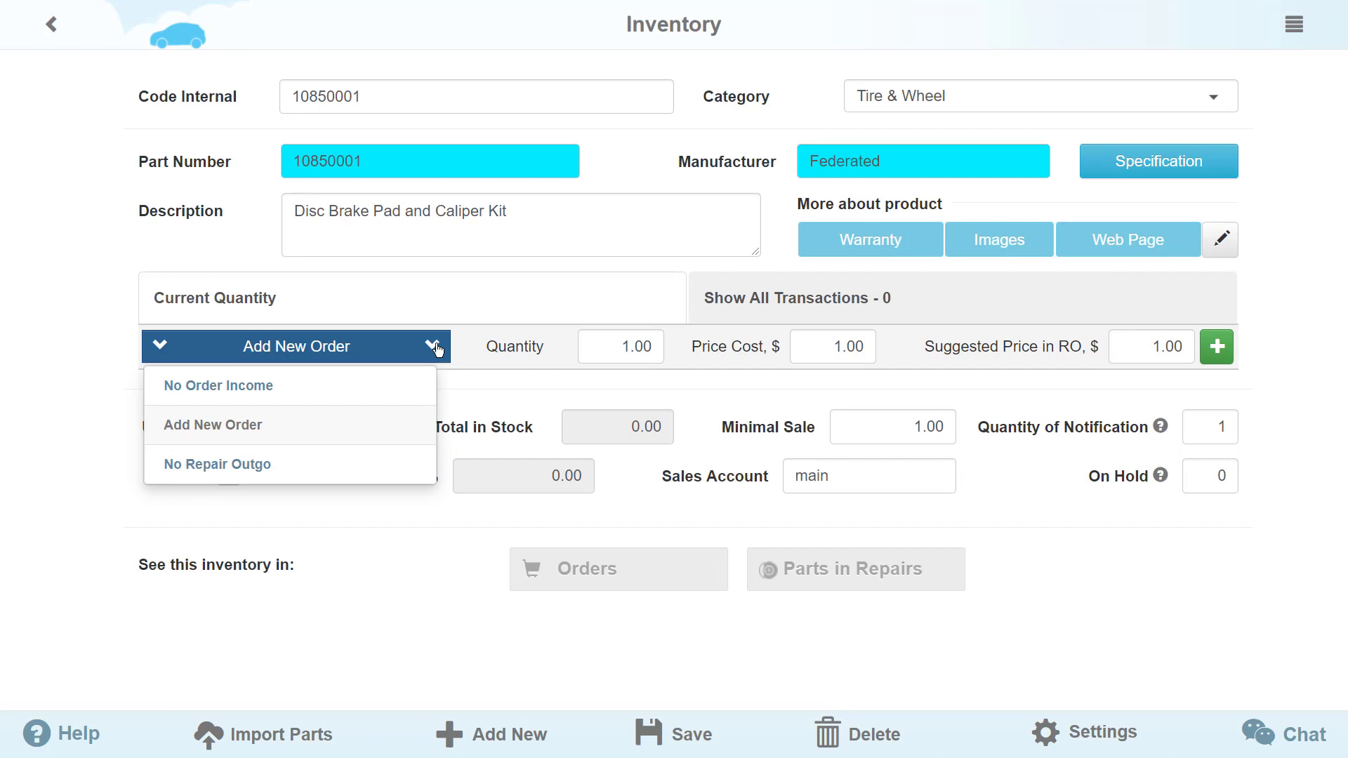
click(346, 433)
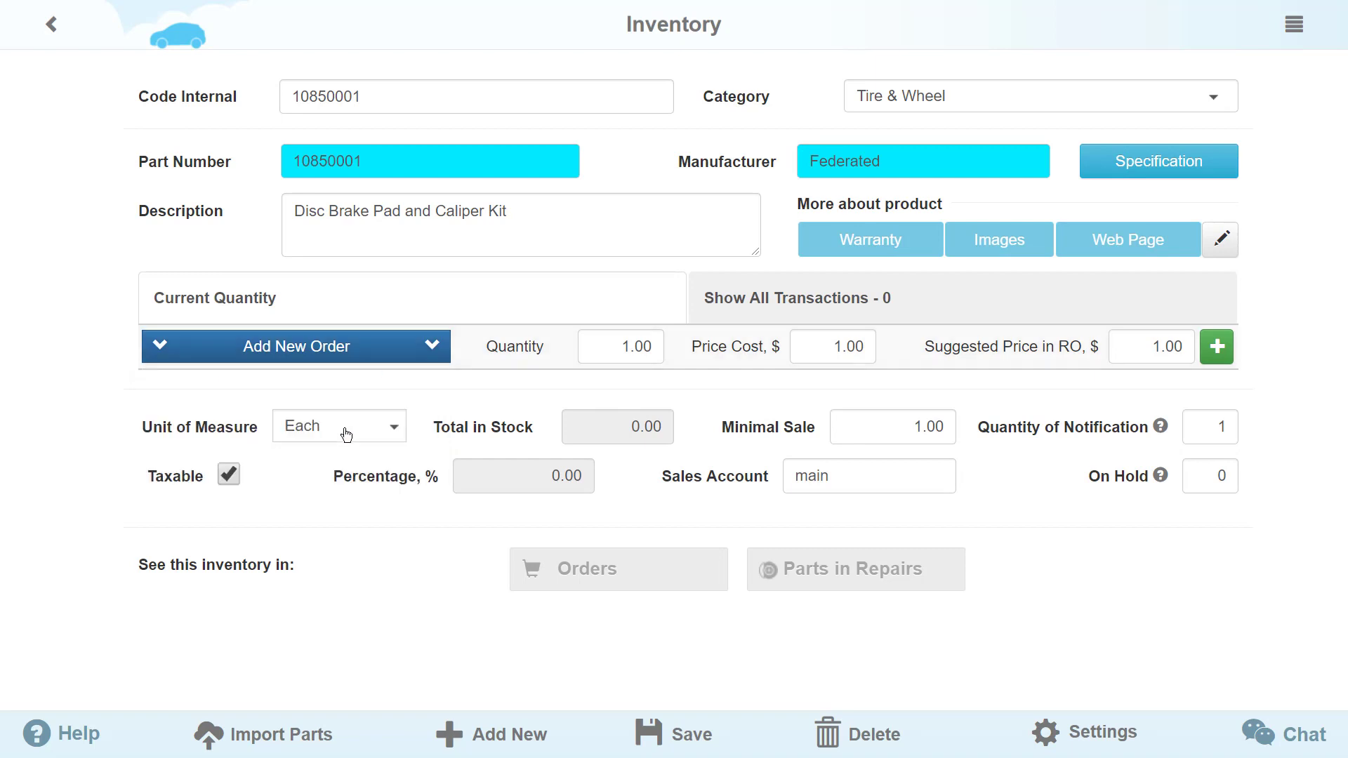
double_click(632, 346)
text(2)
click(1216, 346)
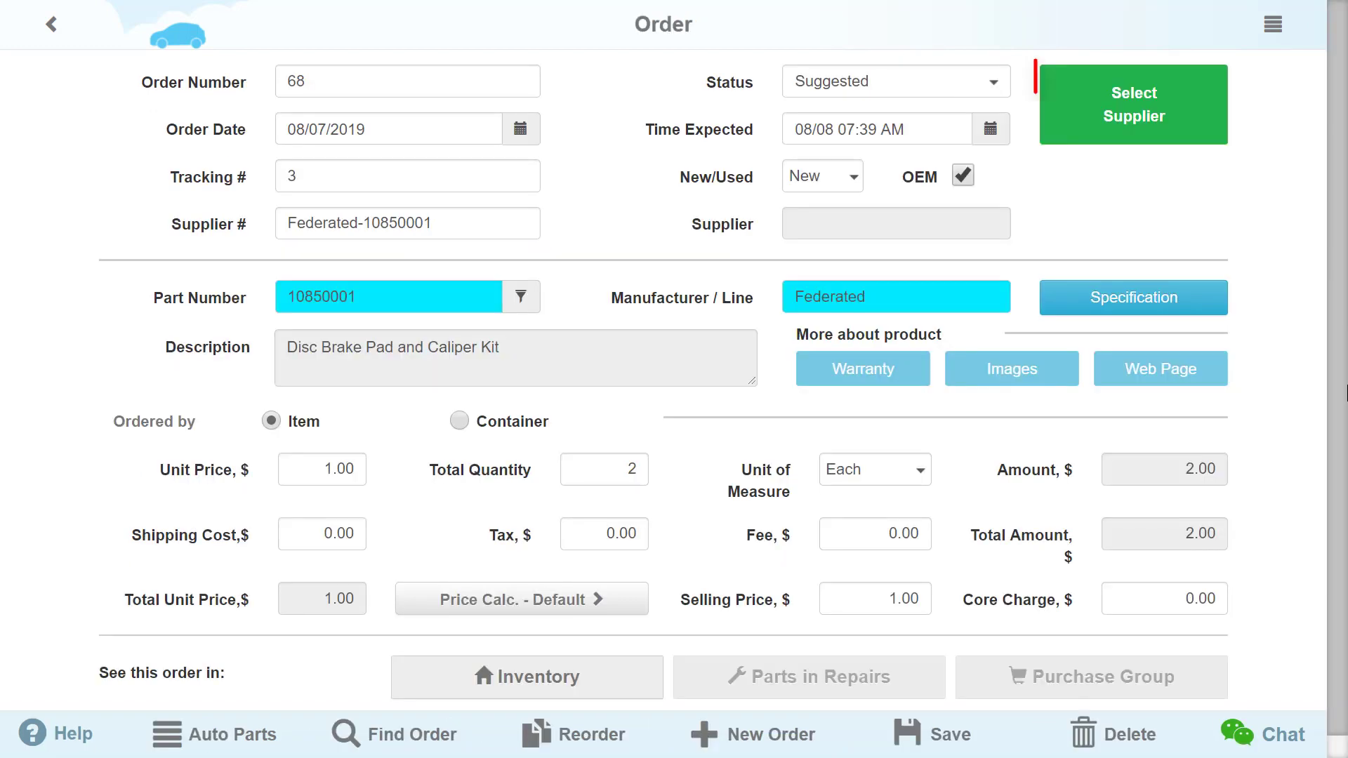
Start selecting a supplier for the order and open the VIN entry for specifying the vehicle in the parts search
click(1143, 81)
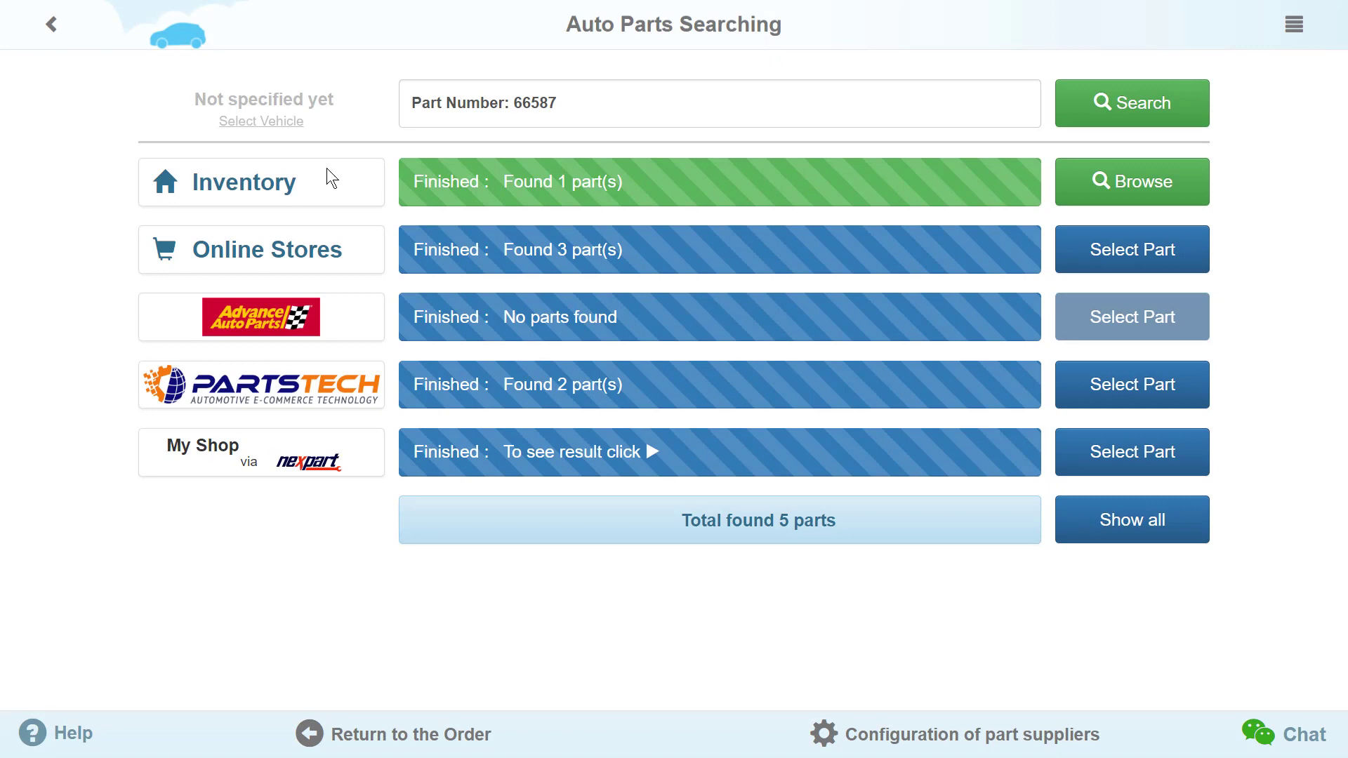
click(269, 132)
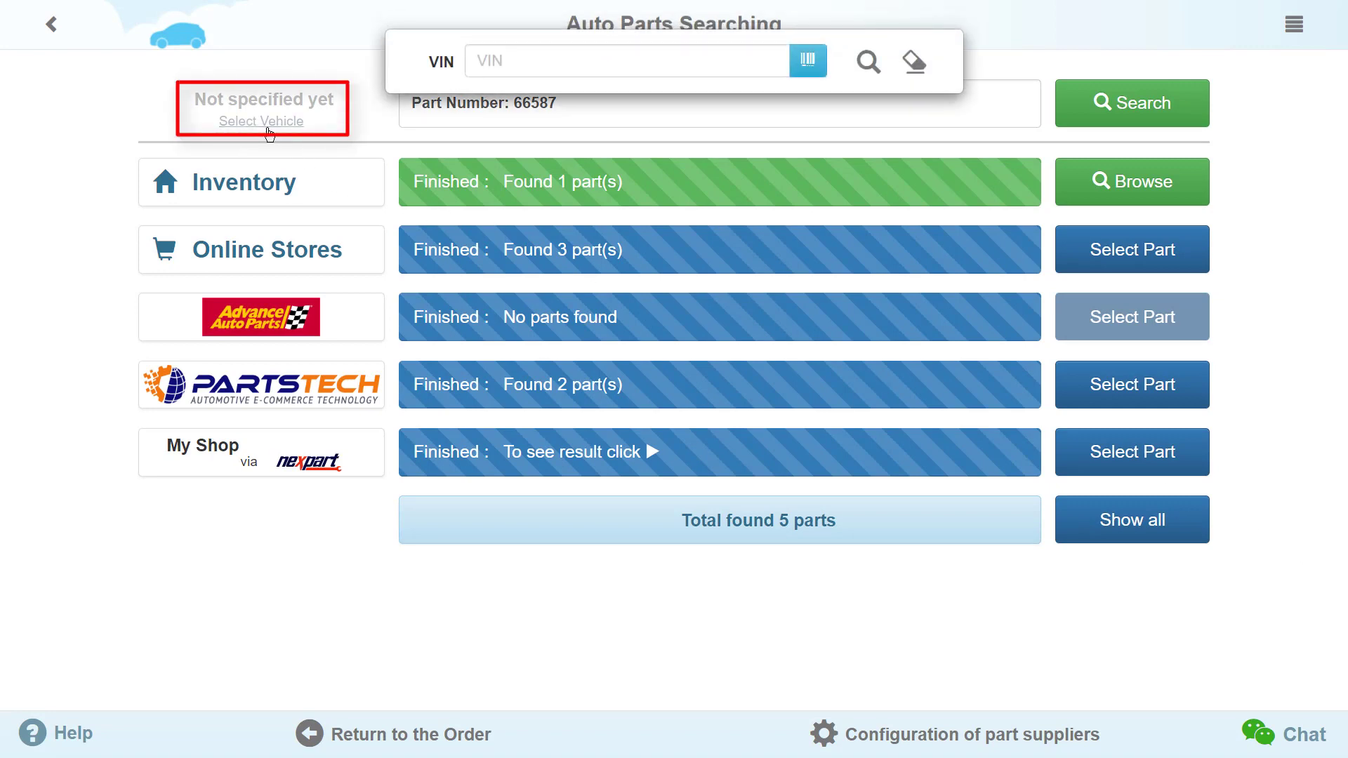